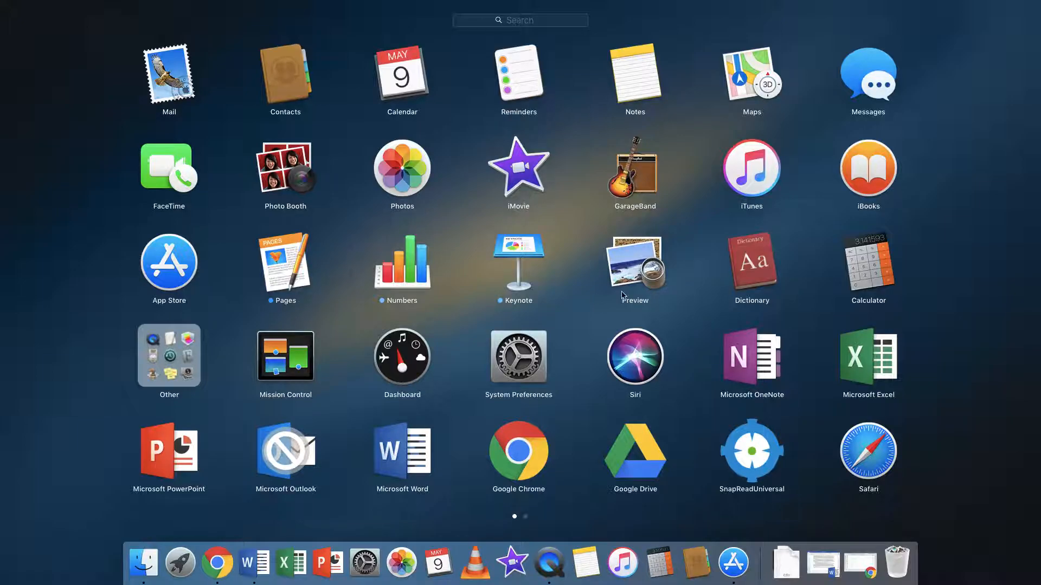
# Open iMovie from the application launcher and dismiss its What's New welcome screen.
pyautogui.hscroll(3, 529, 309)
pyautogui.hscroll(-3, 528, 309)
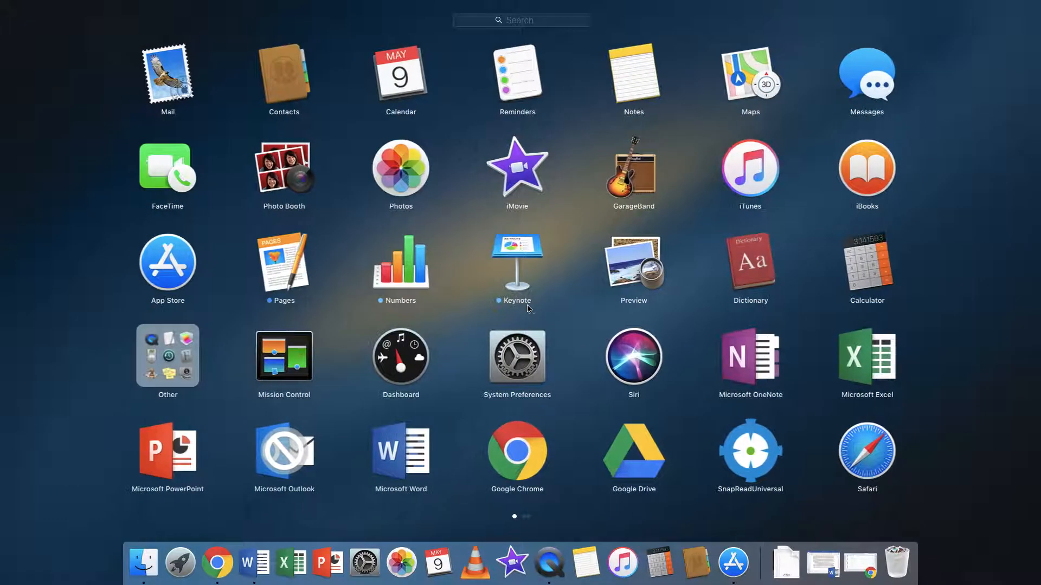
pyautogui.click(523, 173)
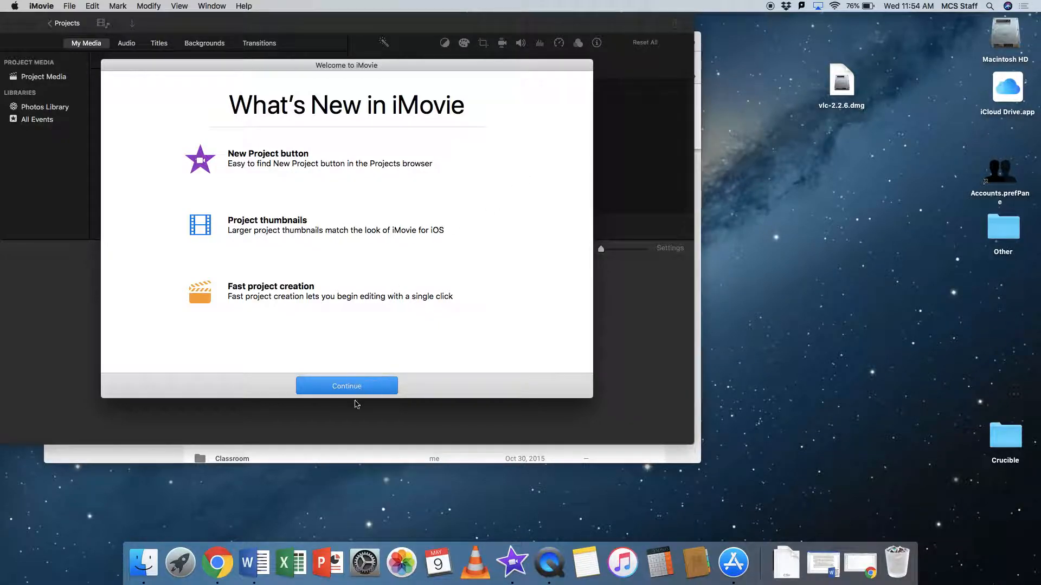
pyautogui.click(347, 386)
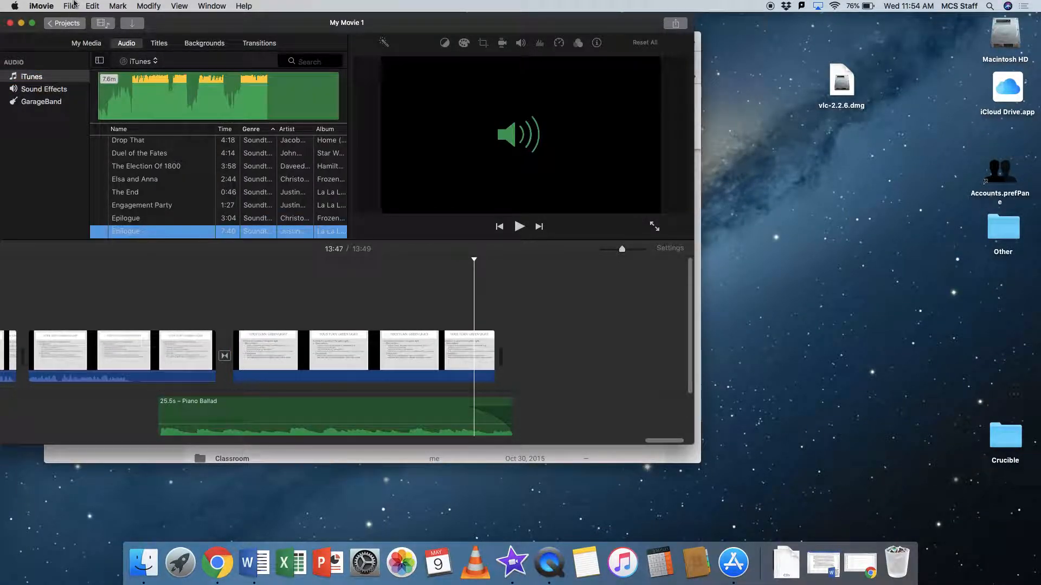
# Return to the projects browser, keeping the project name My Movie 1, and start a new trailer project.
pyautogui.click(67, 23)
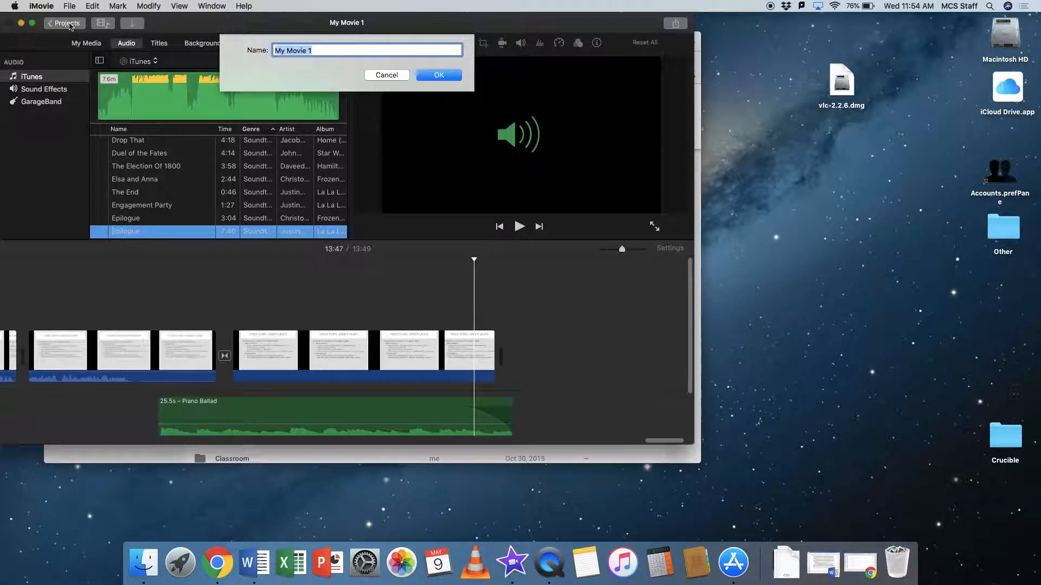
pyautogui.press('Return')
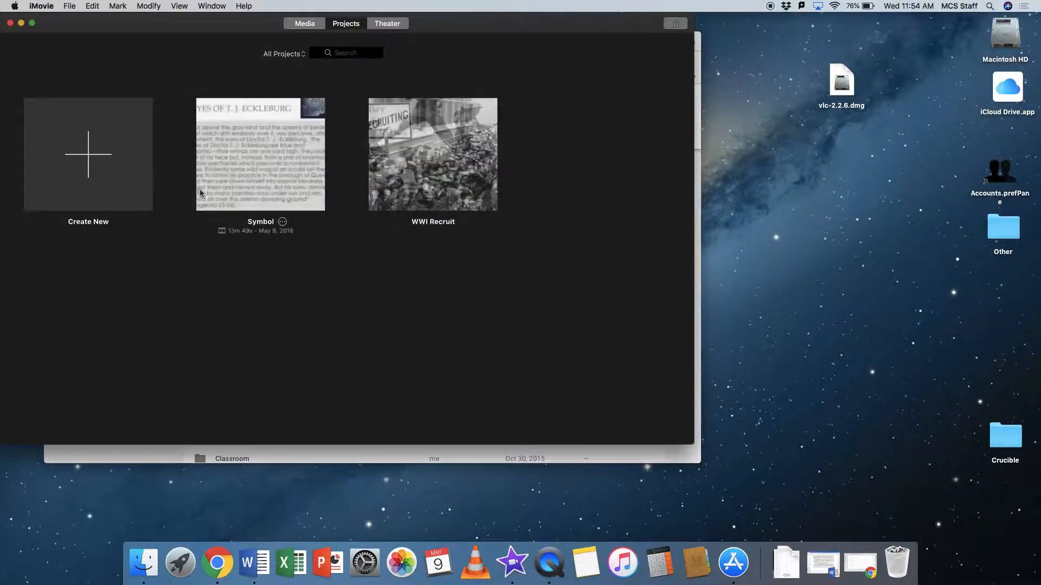
pyautogui.click(86, 161)
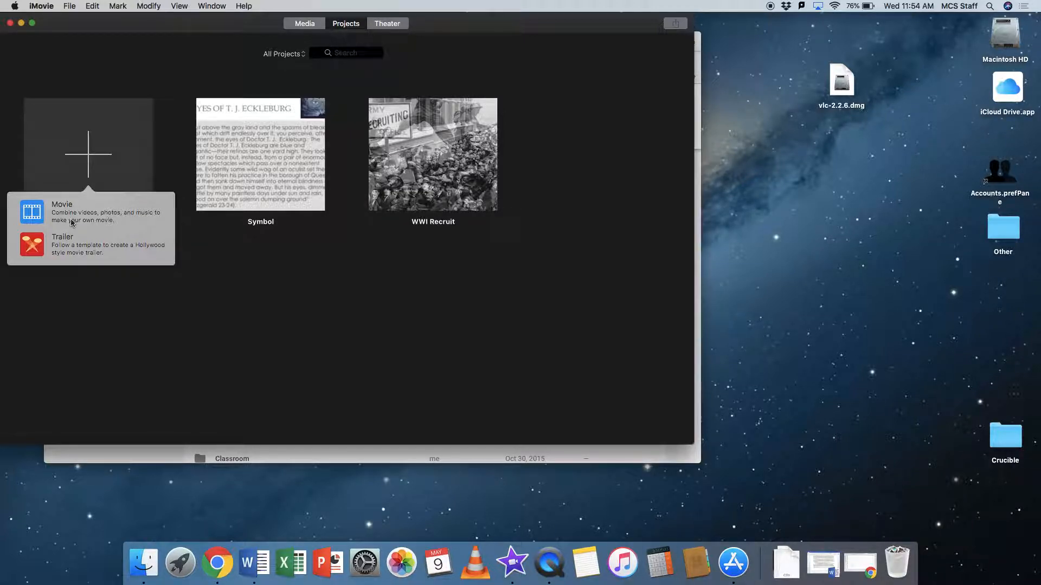
pyautogui.click(55, 251)
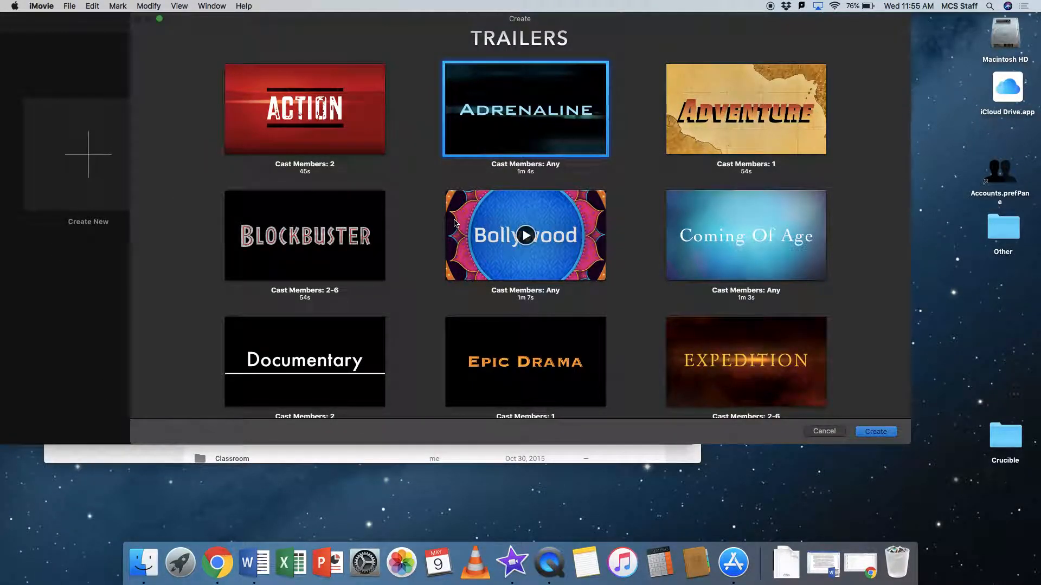
# Preview the Adrenaline and Expedition trailer templates and create a trailer from Expedition.
pyautogui.click(524, 108)
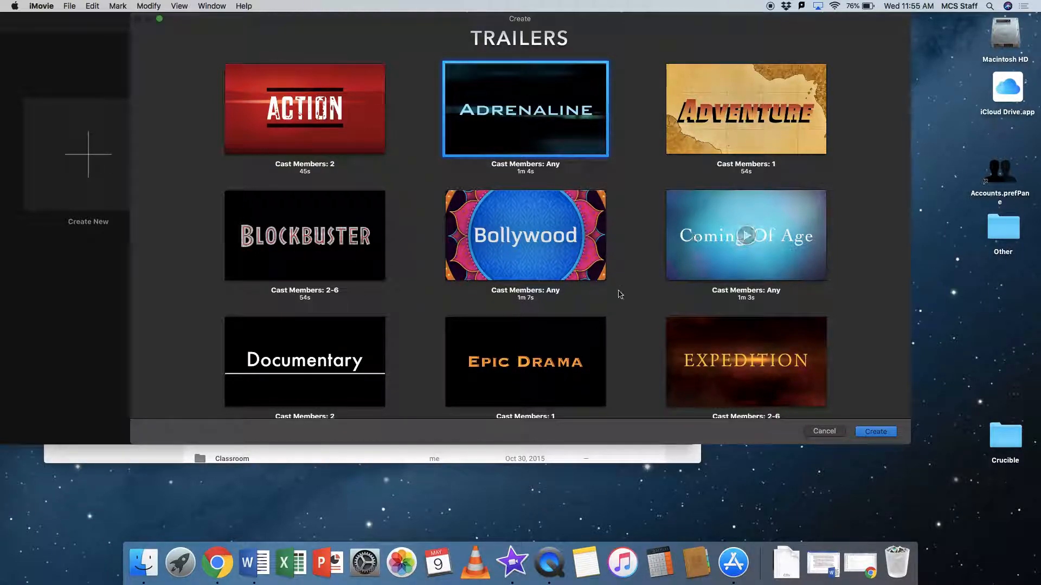
pyautogui.scroll(-2, 619, 292)
pyautogui.scroll(-1, 618, 300)
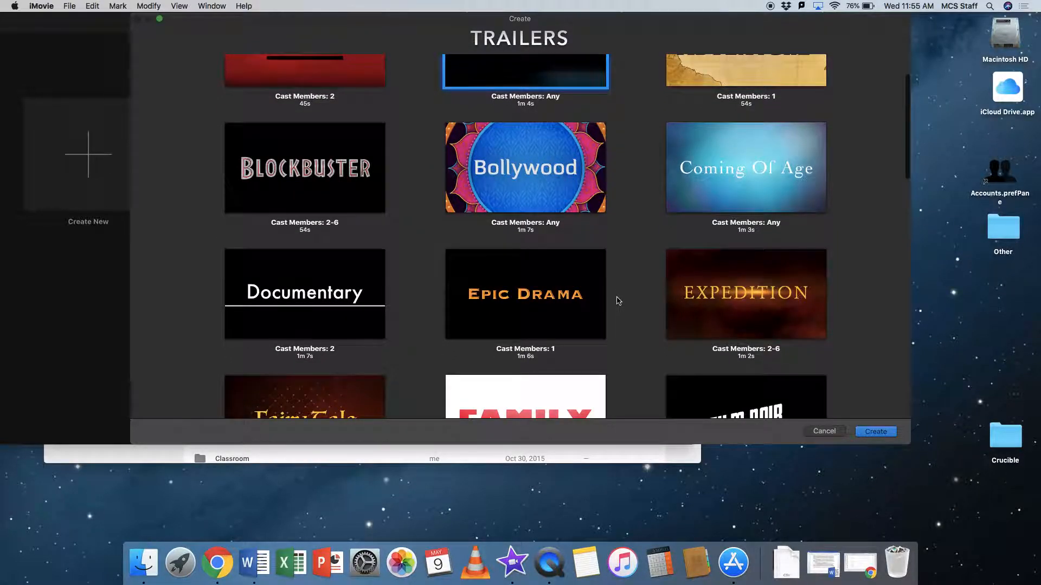
pyautogui.click(747, 298)
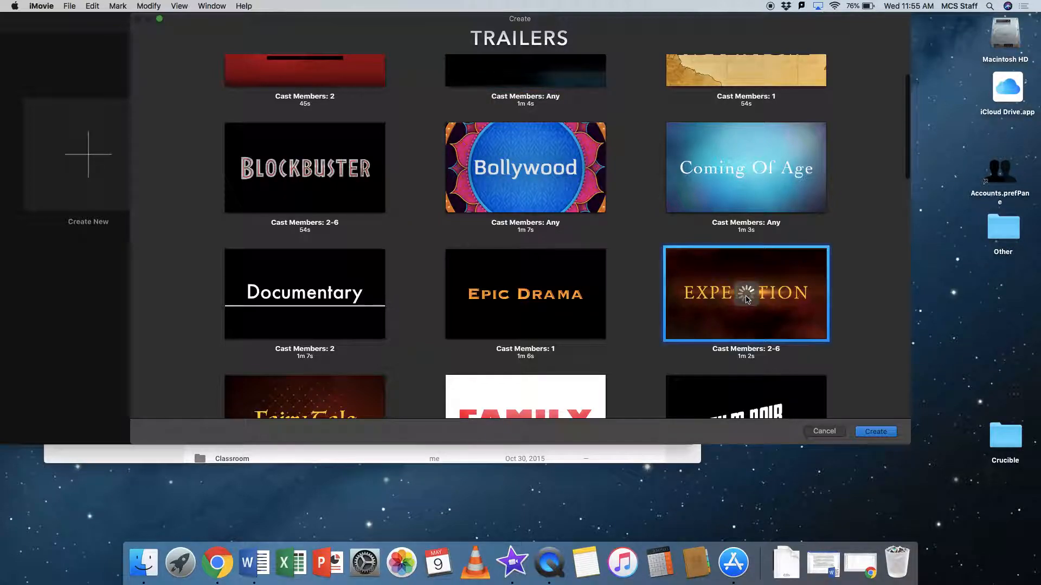
pyautogui.doubleClick(699, 309)
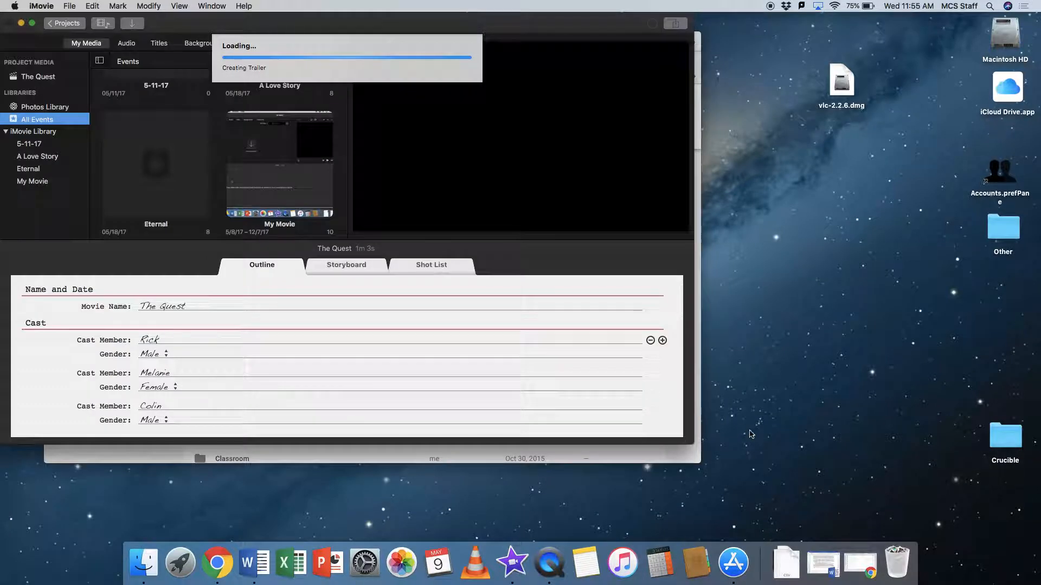
# Enlarge the iMovie window to cover most of the desktop and look through the event library.
pyautogui.moveTo(698, 442); pyautogui.dragTo(962, 537)
pyautogui.scroll(3, 332, 166)
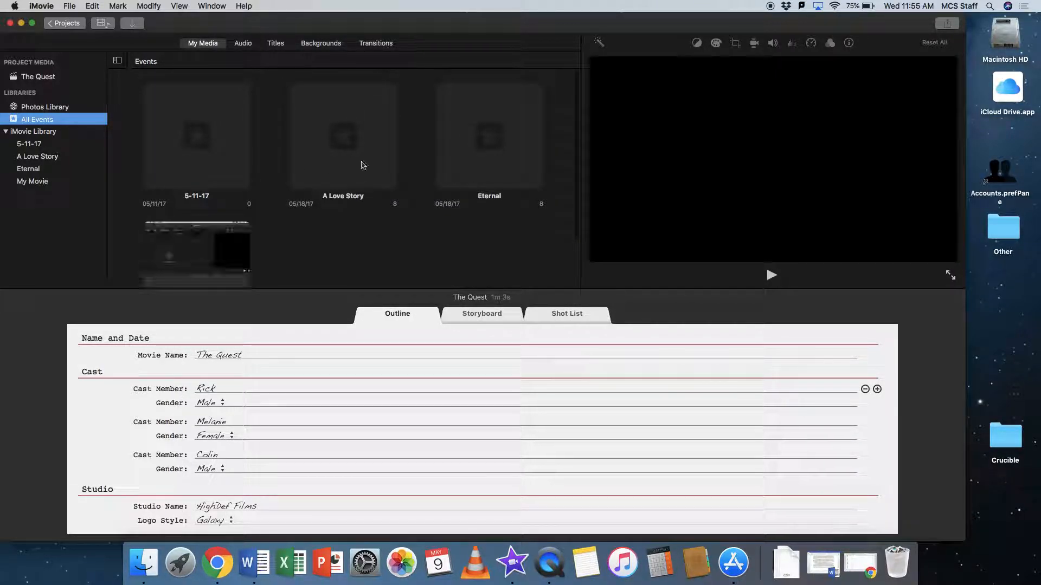
pyautogui.scroll(-3, 365, 262)
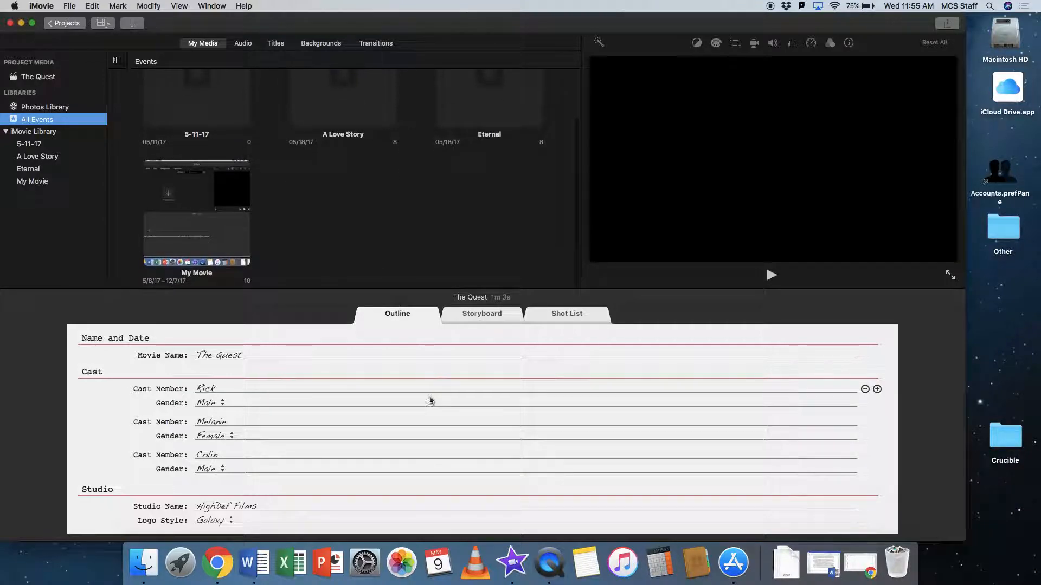
# Look over the trailer's Outline, Storyboard and Shot List, finishing on the Storyboard.
pyautogui.click(303, 371)
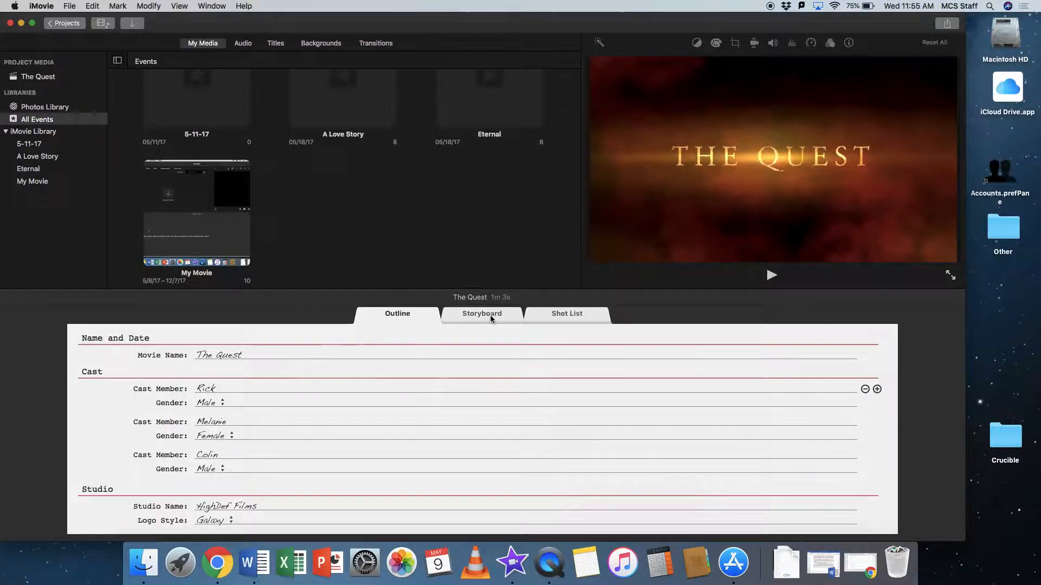
pyautogui.click(482, 314)
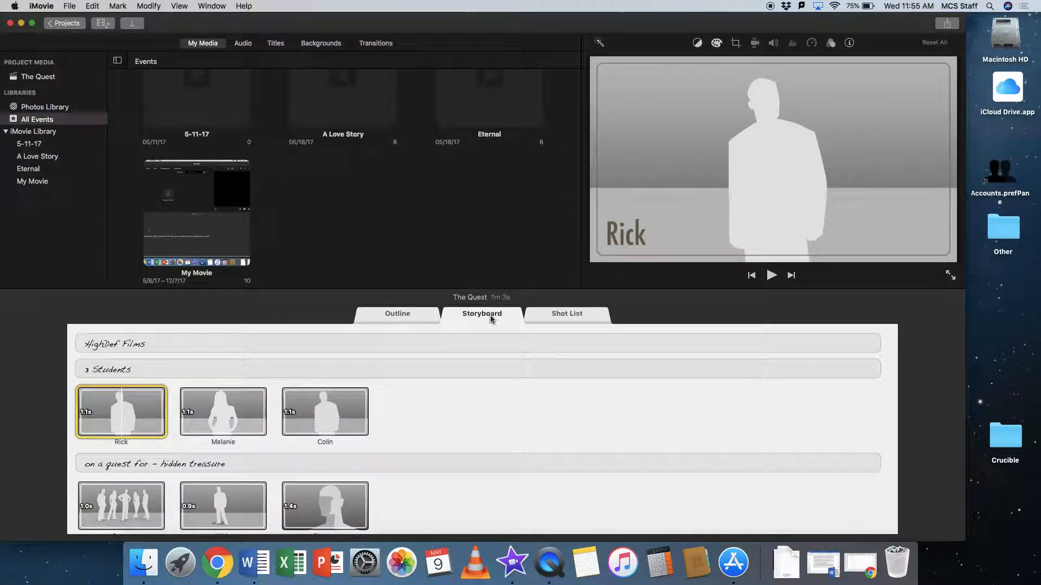
pyautogui.click(565, 316)
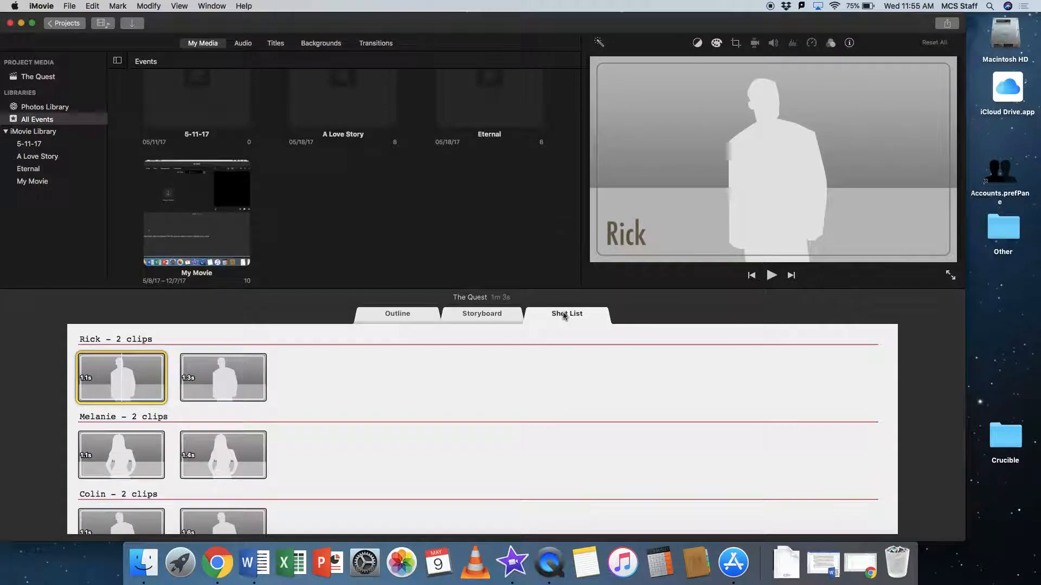
pyautogui.click(472, 315)
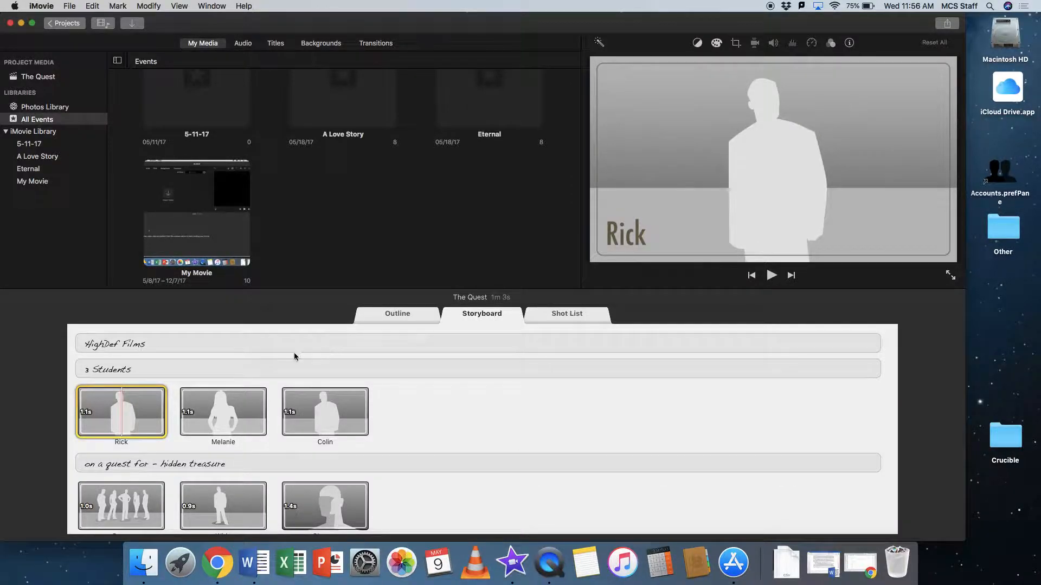
# Change the studio name in the storyboard's opening title to "Puritan Films".
pyautogui.click(145, 345)
pyautogui.click(97, 346)
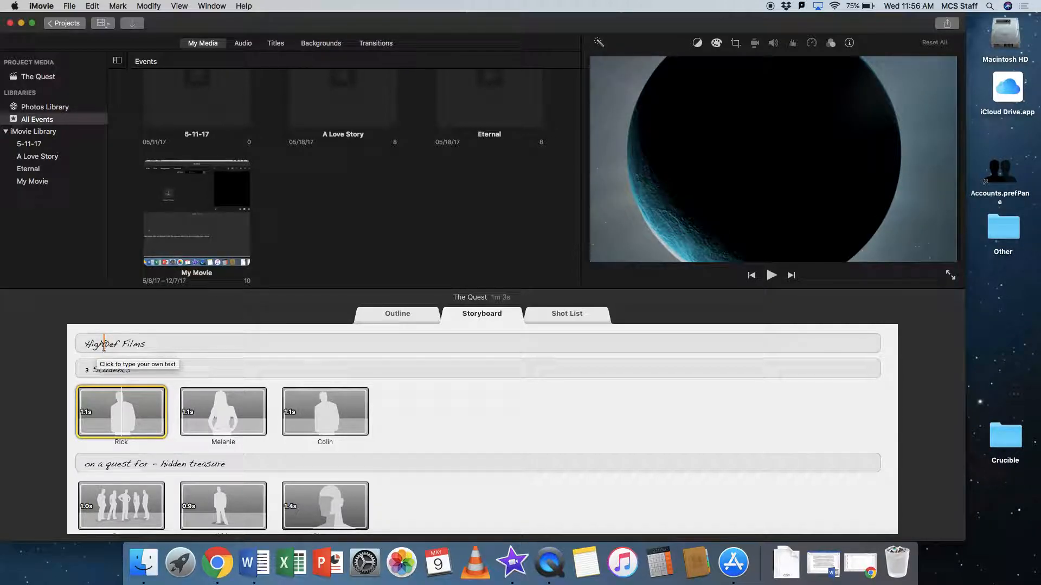
pyautogui.click(104, 345)
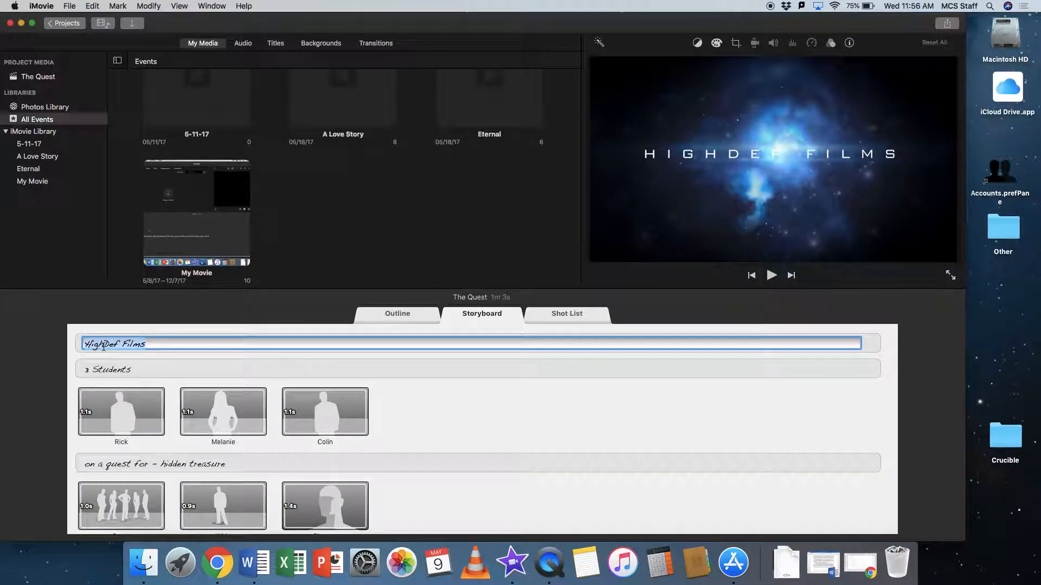
pyautogui.write('Puritan Films')
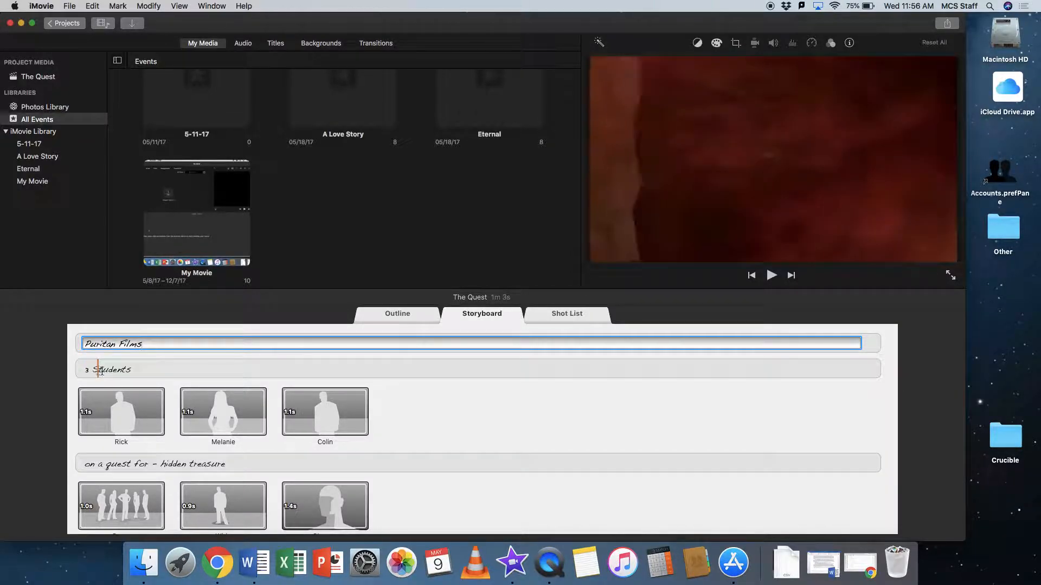
# Replace the "3 Students" storyboard caption with "Caught in sin".
pyautogui.click(119, 367)
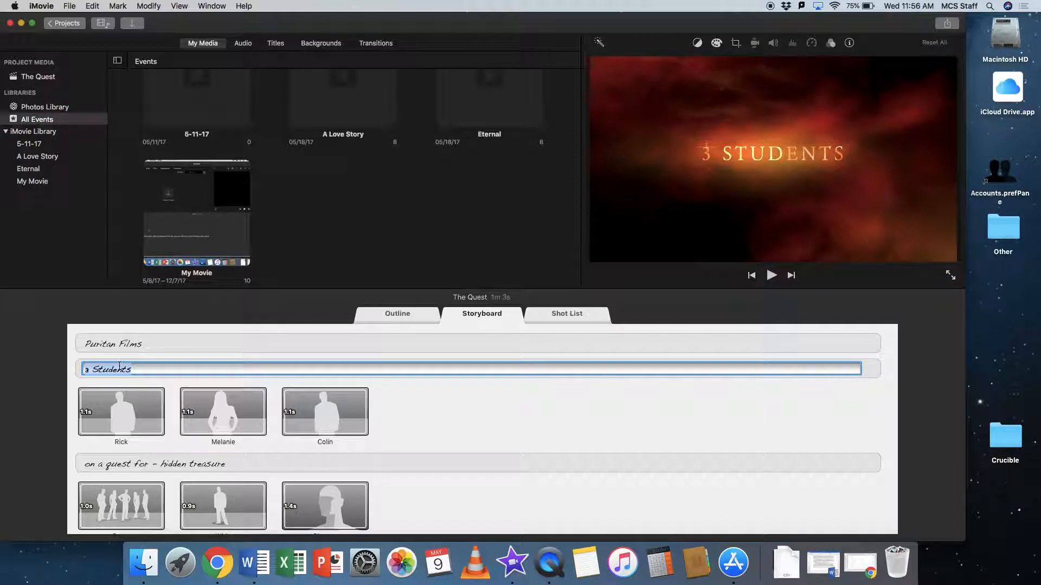
pyautogui.write('Caught in sin')
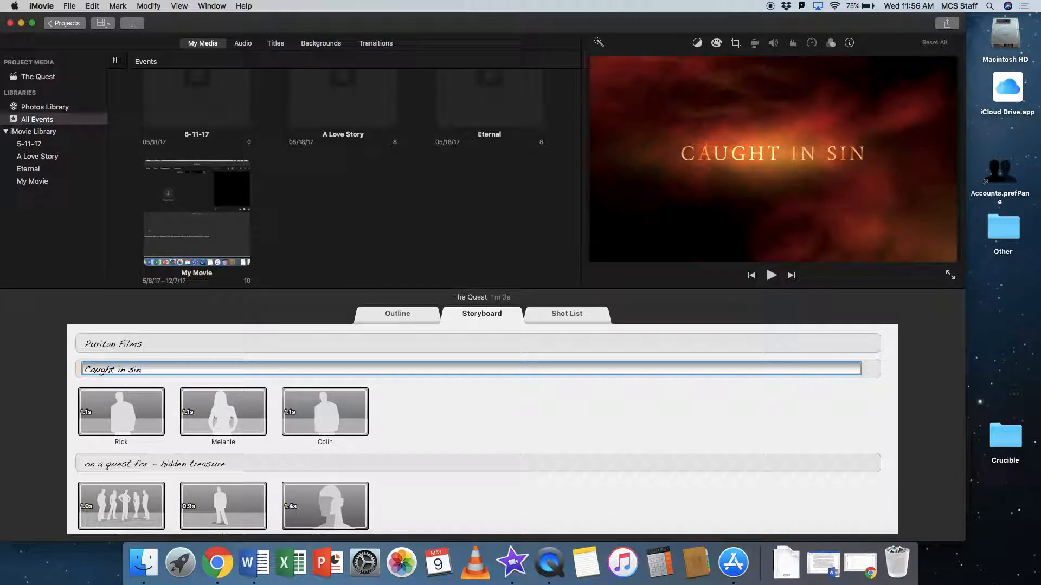
pyautogui.press('Return')
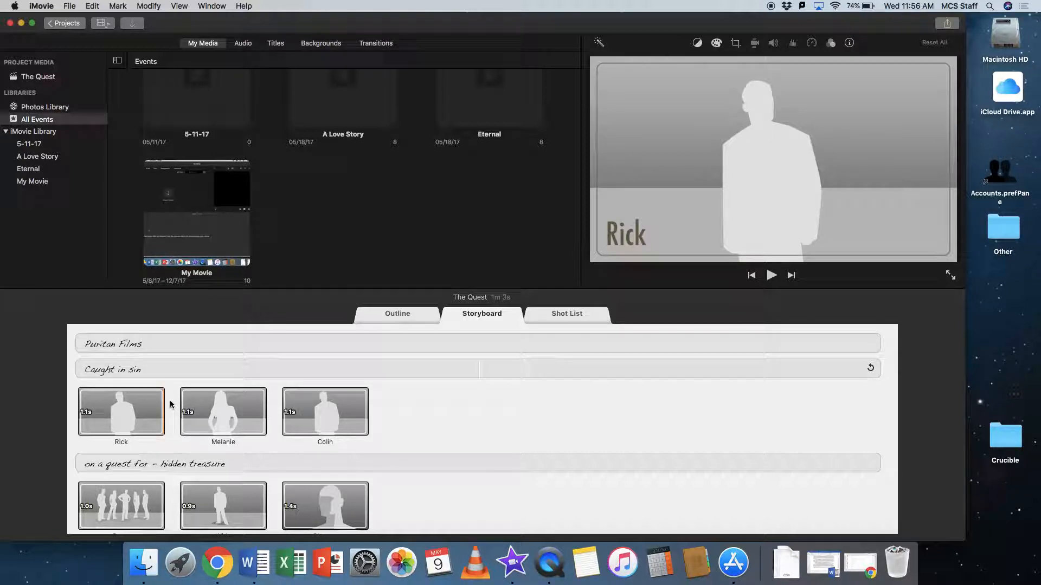
# Review the remaining storyboard captions and replace the "on a quest for" text with "One girl will cause chaos".
pyautogui.scroll(-5, 171, 404)
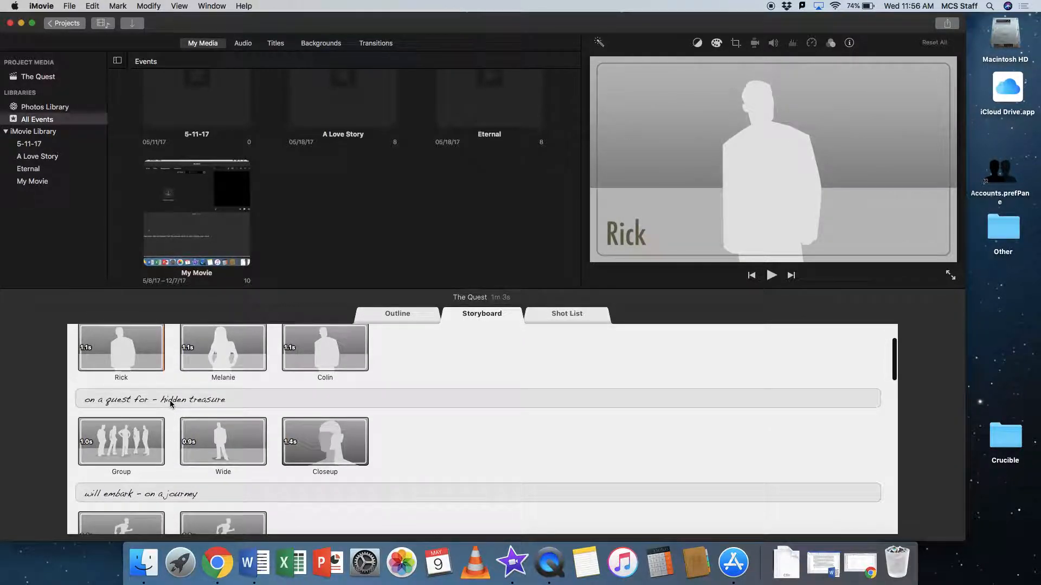
pyautogui.scroll(-6, 170, 404)
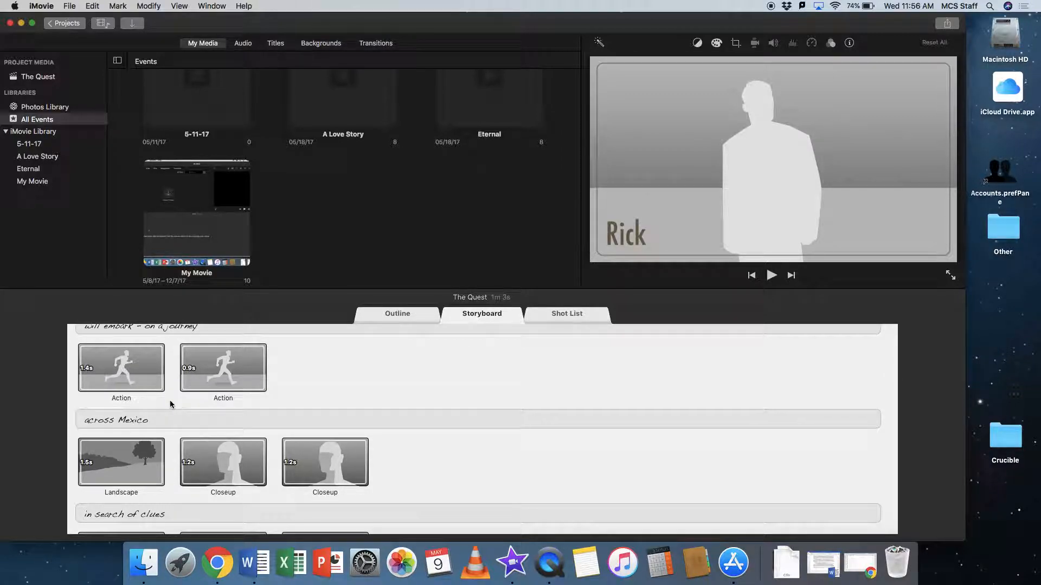
pyautogui.scroll(10, 170, 404)
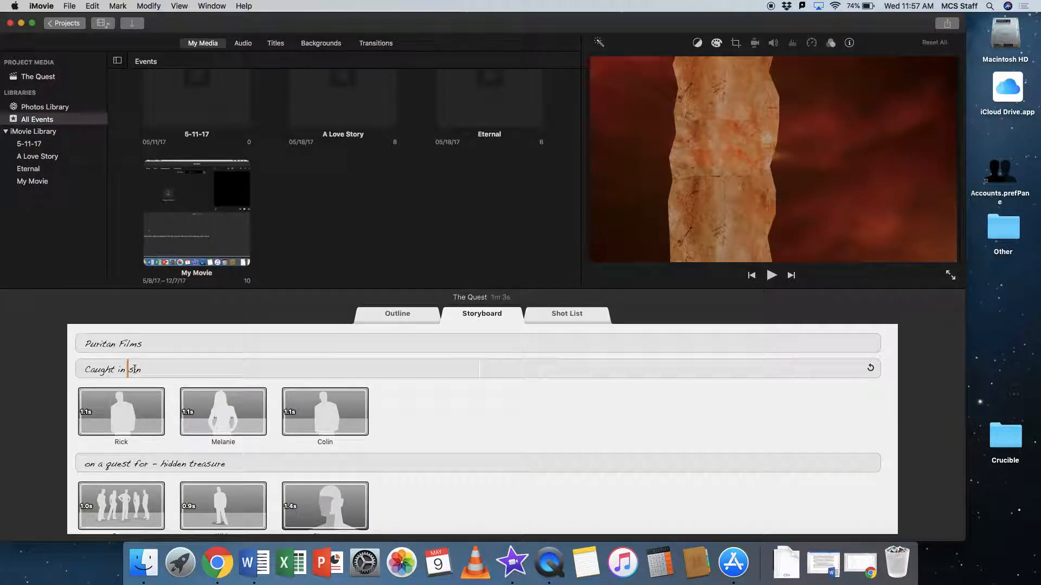
pyautogui.click(124, 458)
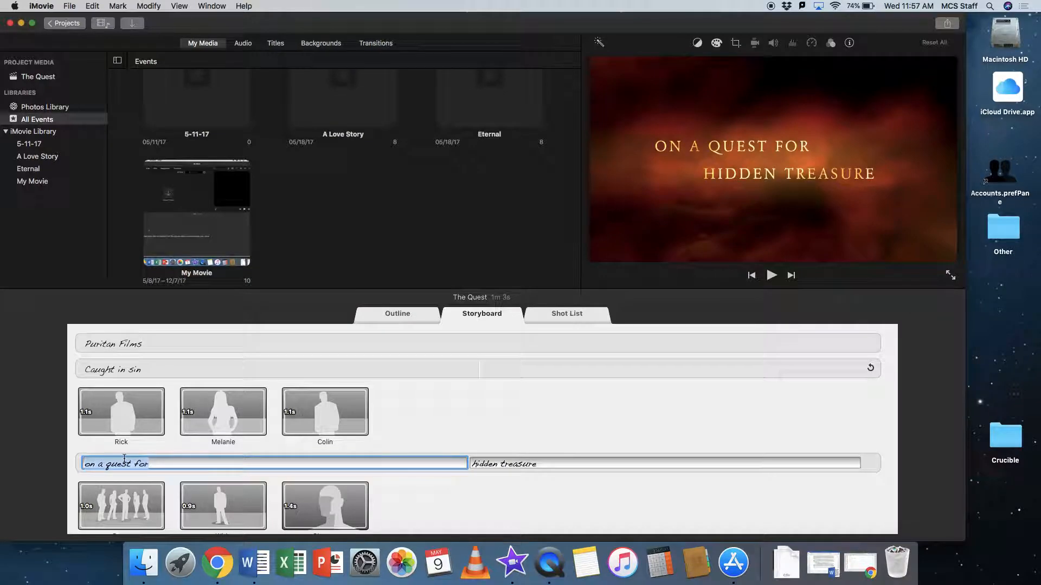
pyautogui.write('One gi')
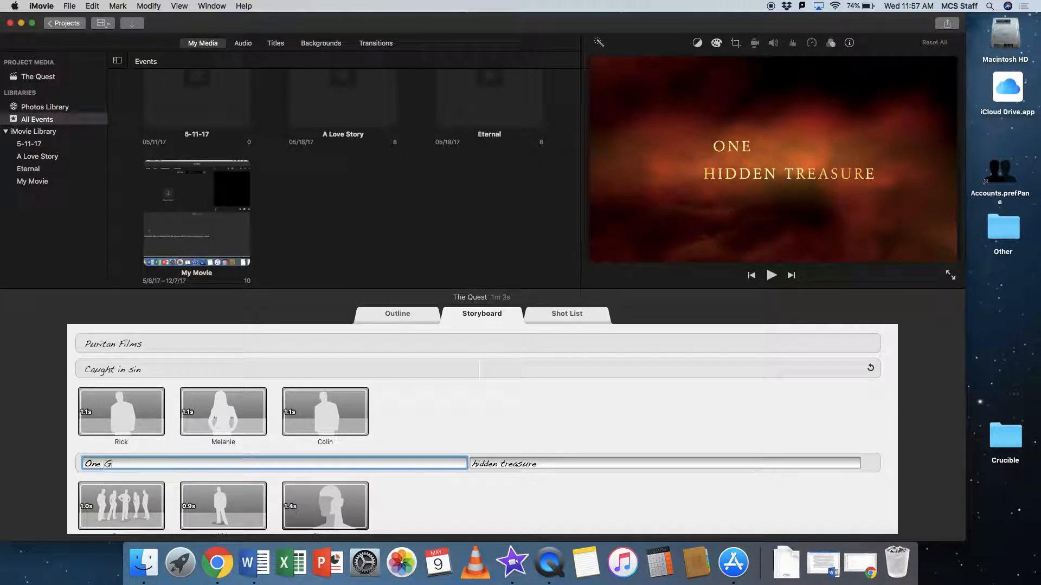
pyautogui.write('rl w')
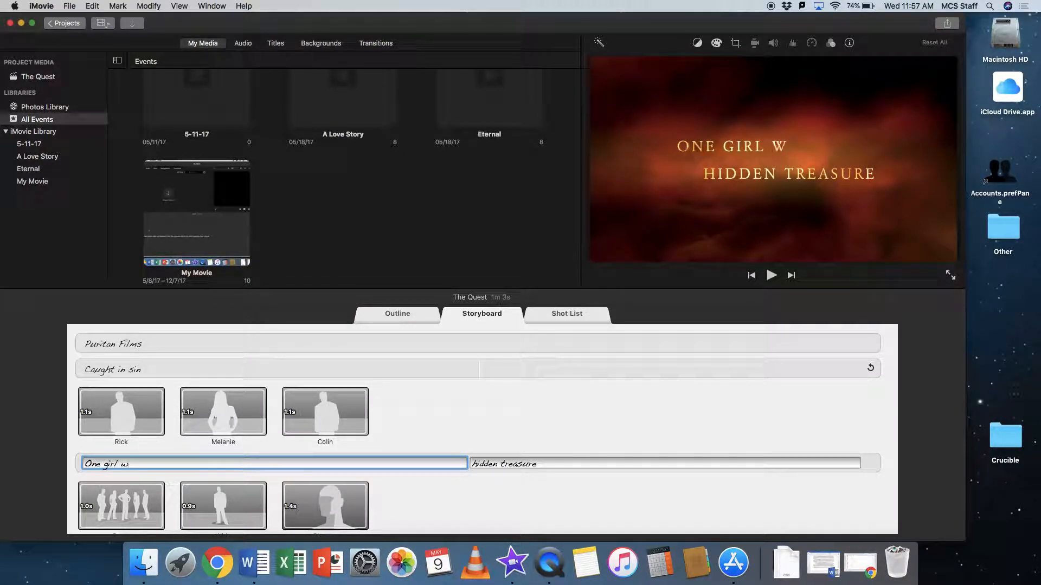
pyautogui.write('ill cause chaos')
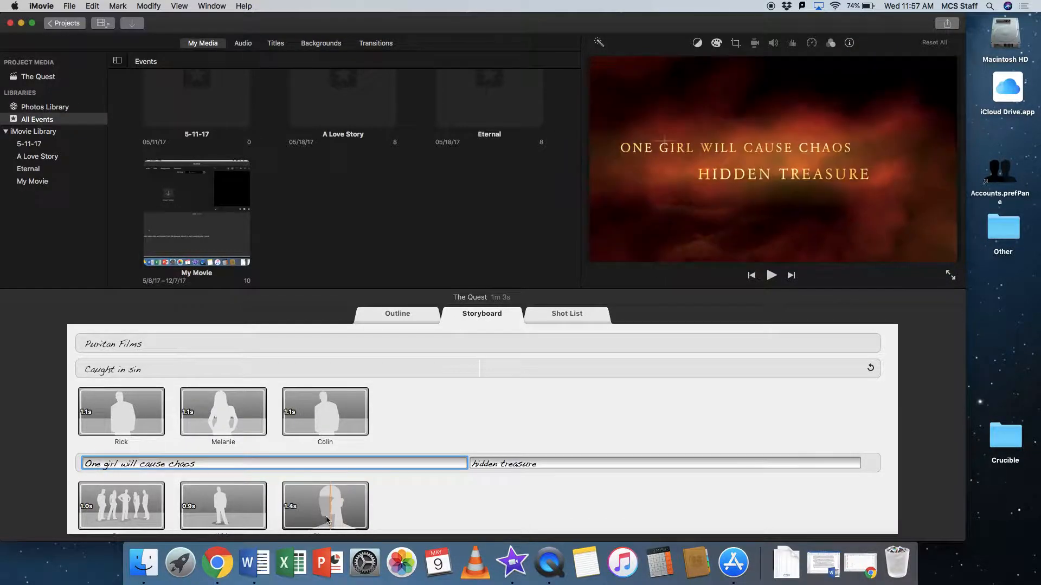
# Replace the second half of the same caption, "hidden treasure", with "to save herself".
pyautogui.click(502, 466)
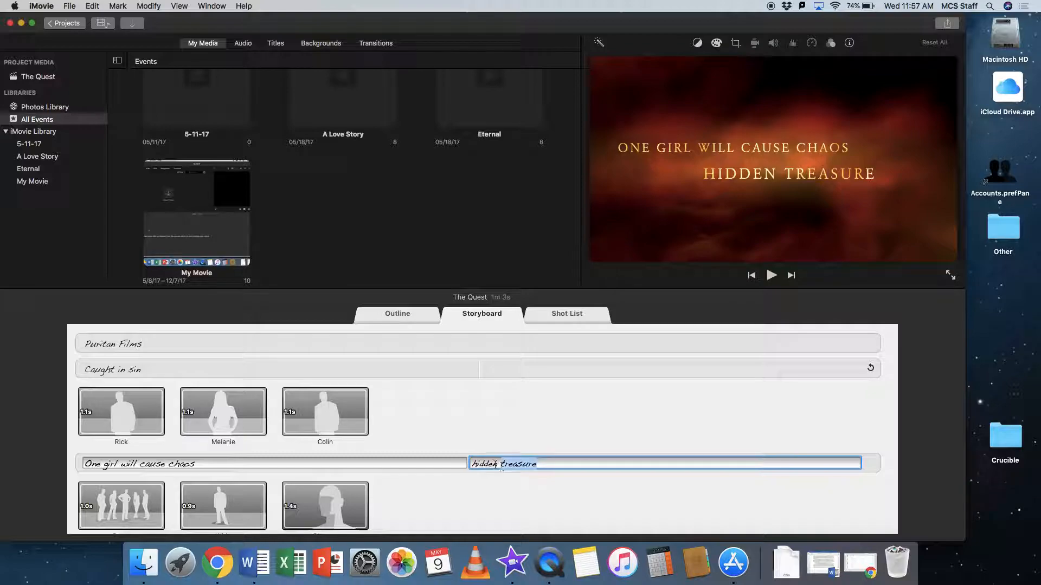
pyautogui.write('to save her')
pyautogui.write('lf')
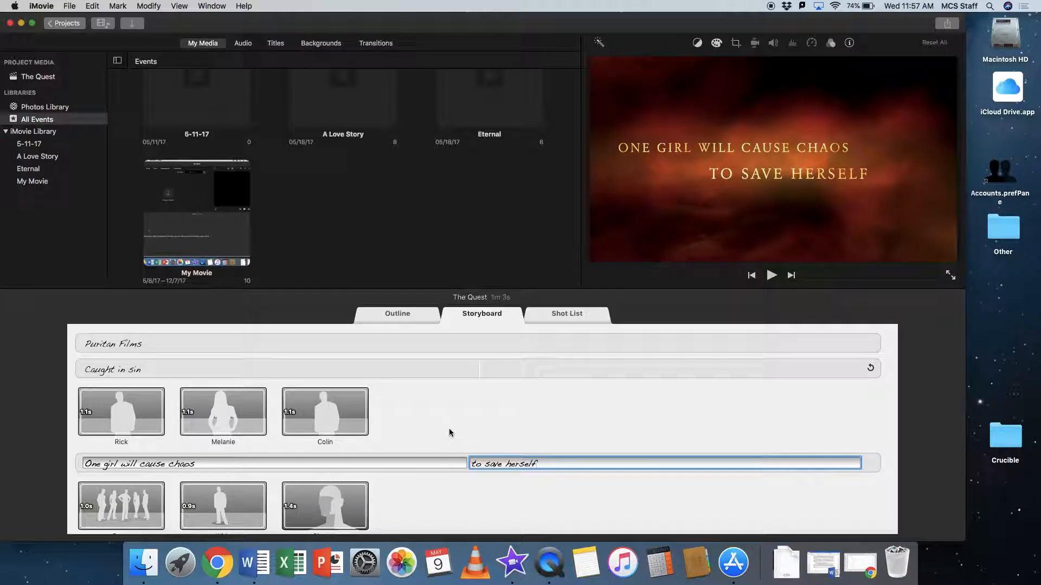
pyautogui.click(433, 496)
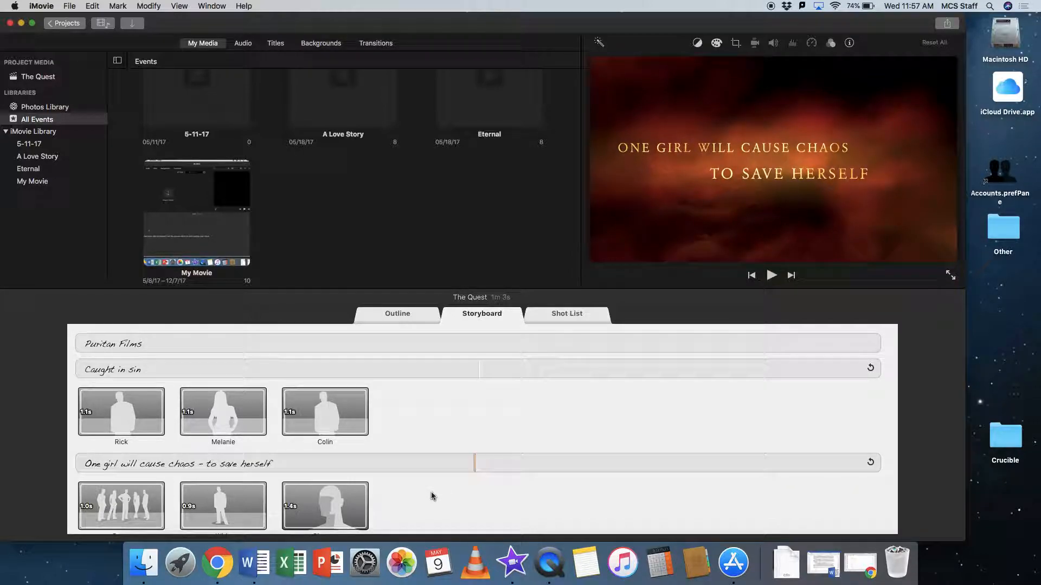
pyautogui.click(504, 464)
pyautogui.press('Return')
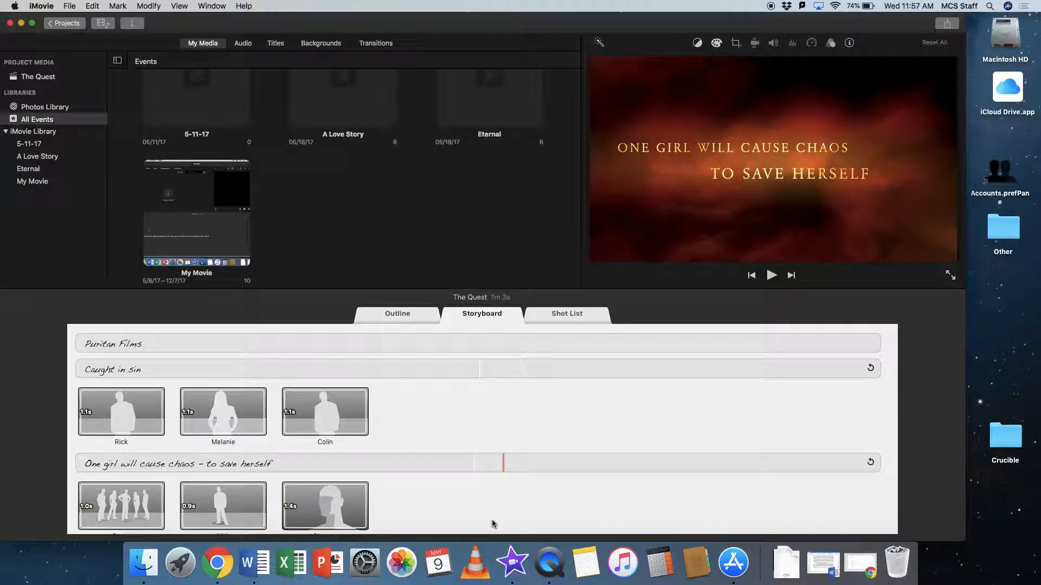
# Switch to the Chrome window showing Google Drive.
pyautogui.scroll(-3, 492, 524)
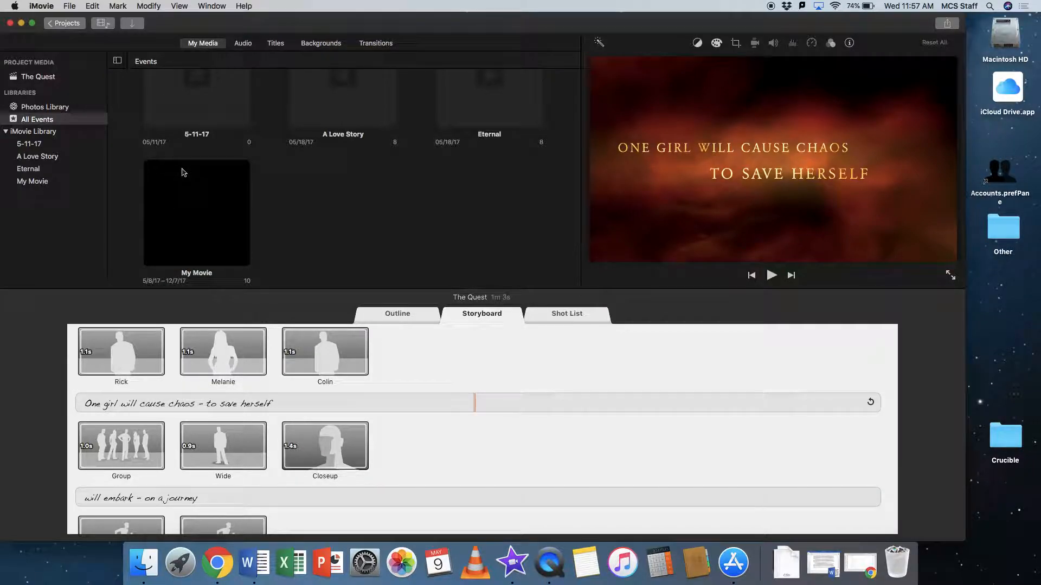
pyautogui.hotkey('ctrl', 'Up')
pyautogui.click(243, 276)
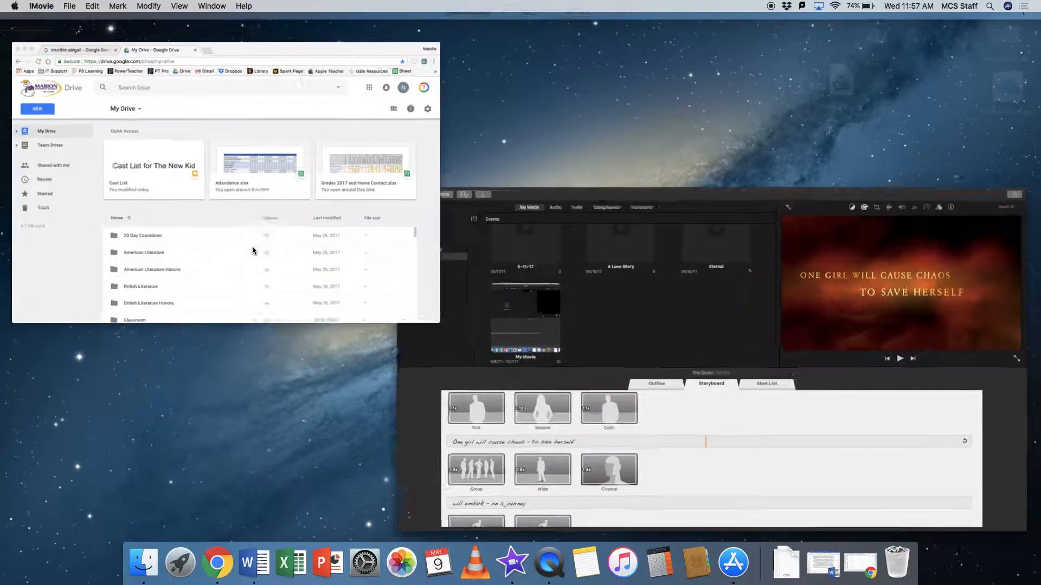
# Show the "crucible abigail" image results, check which files are in the desktop's Crucible folder, and close the folder.
pyautogui.click(150, 43)
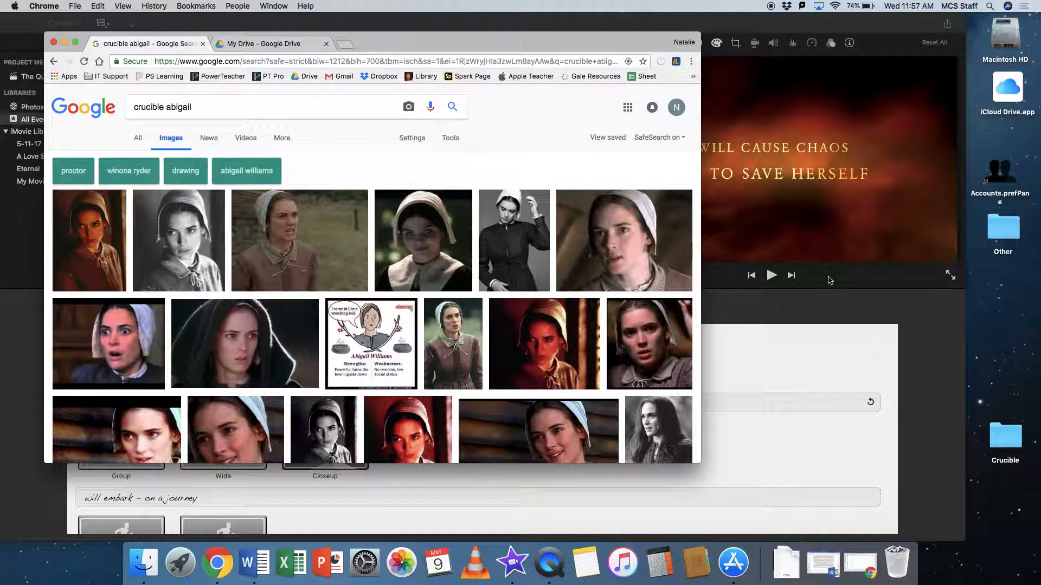
pyautogui.click(1010, 382)
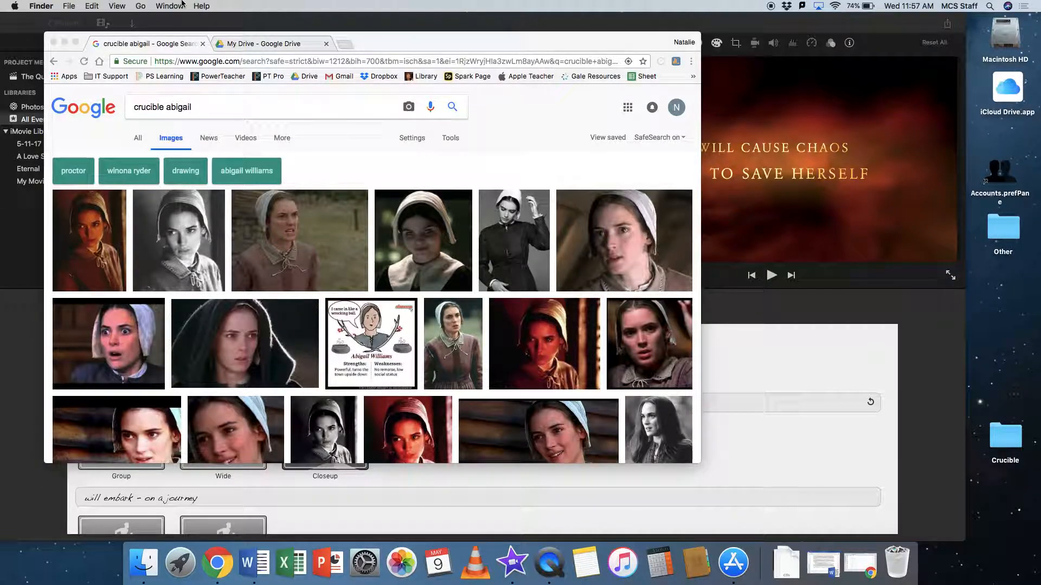
pyautogui.click(62, 4)
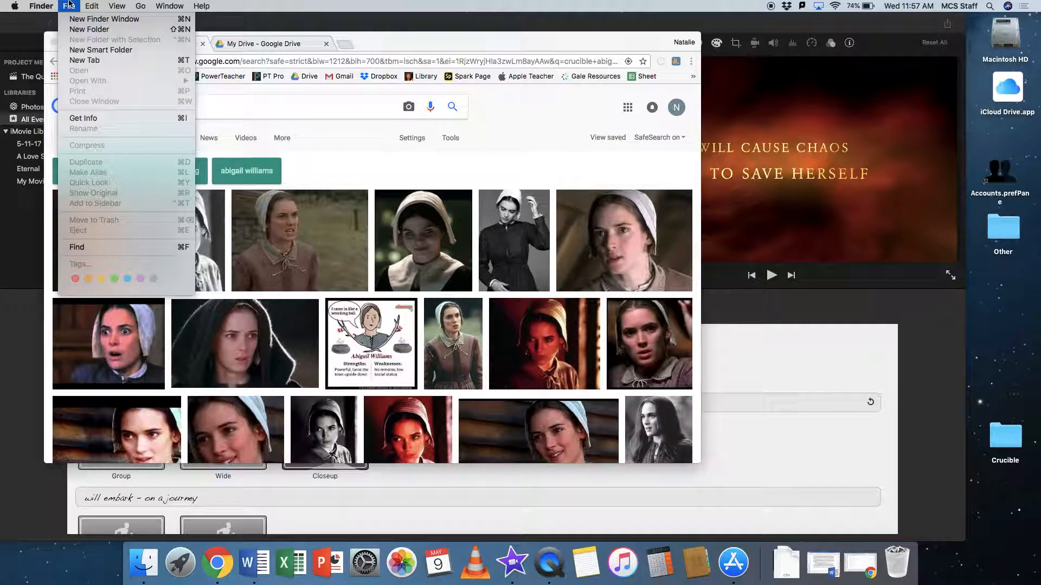
pyautogui.click(69, 5)
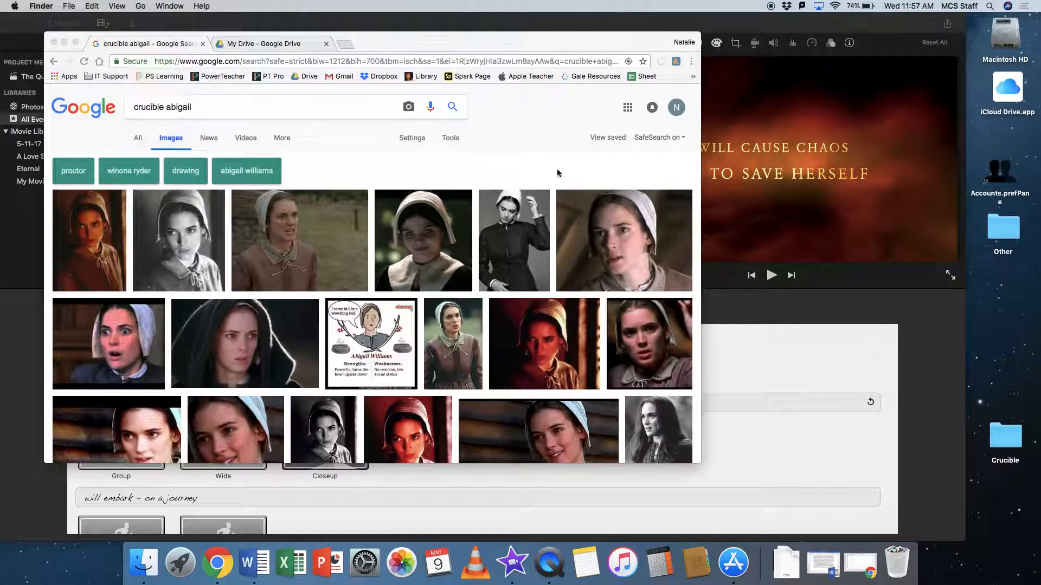
pyautogui.doubleClick(1003, 435)
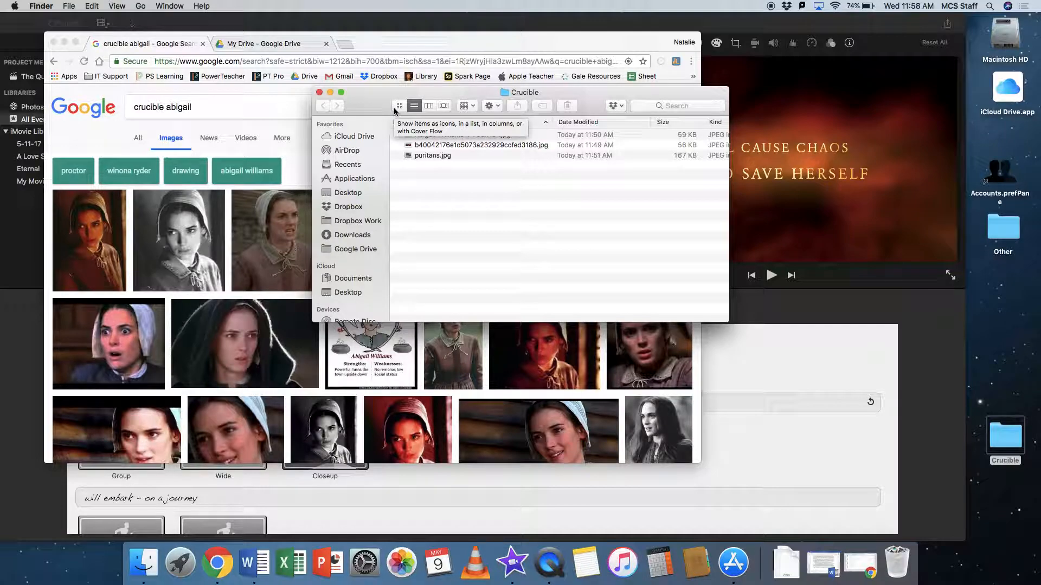
pyautogui.click(320, 92)
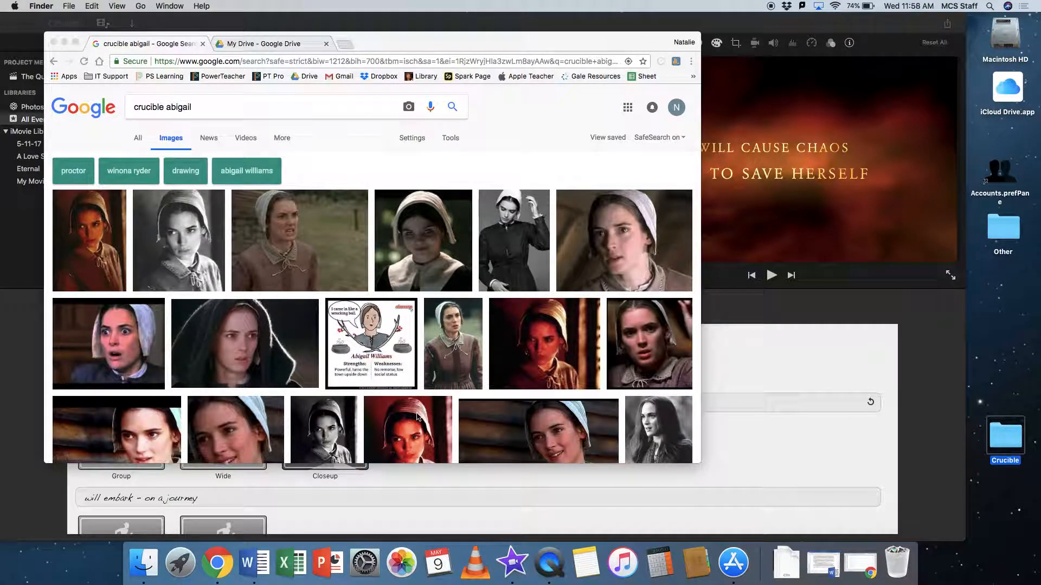
# Enlarge the image result of Abigail in a black hood and try to save it into the desktop's Crucible folder.
pyautogui.click(268, 341)
pyautogui.click(268, 341)
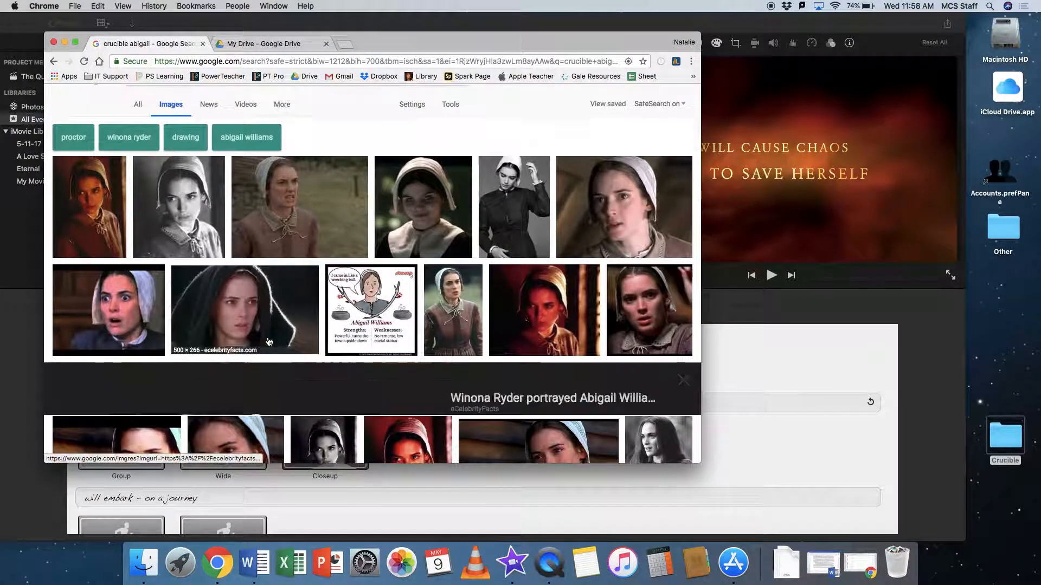
pyautogui.moveTo(244, 298); pyautogui.dragTo(1009, 440)
pyautogui.moveTo(225, 287); pyautogui.dragTo(1012, 336)
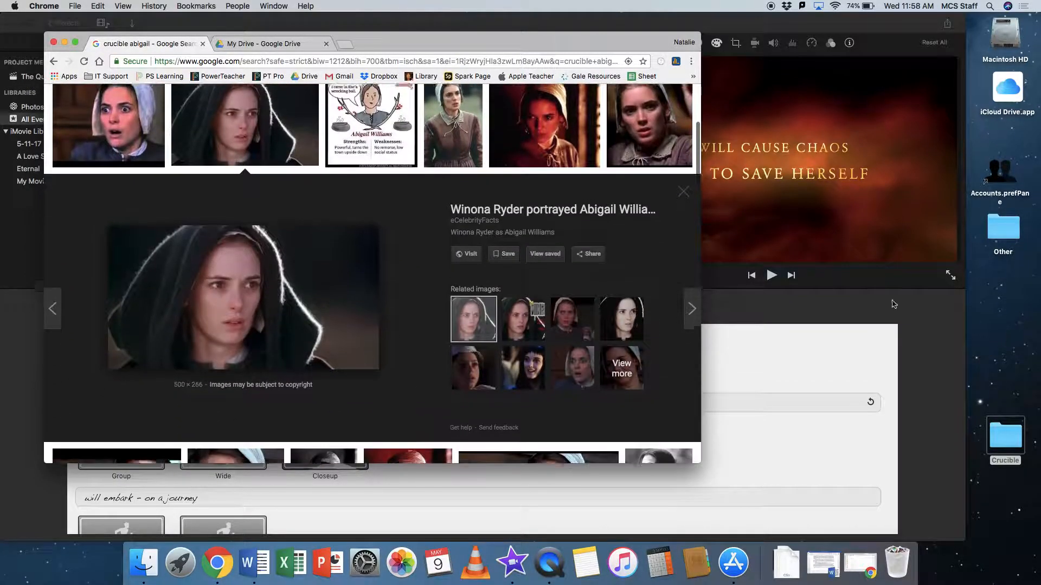
# Minimize the iMovie window to clear the desktop, then check the Crucible folder's contents and close it.
pyautogui.click(735, 61)
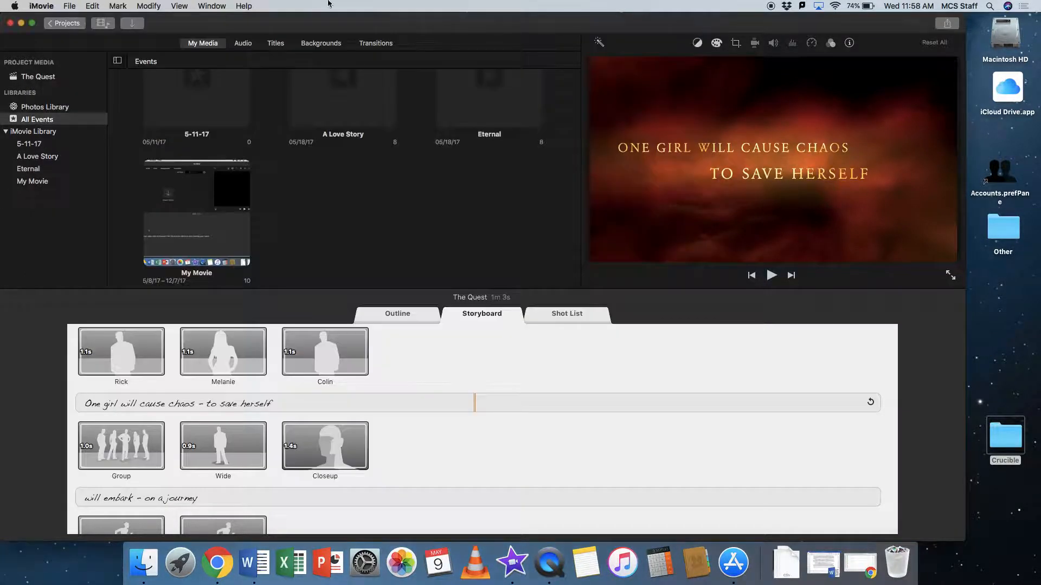
pyautogui.click(20, 24)
pyautogui.click(1005, 446)
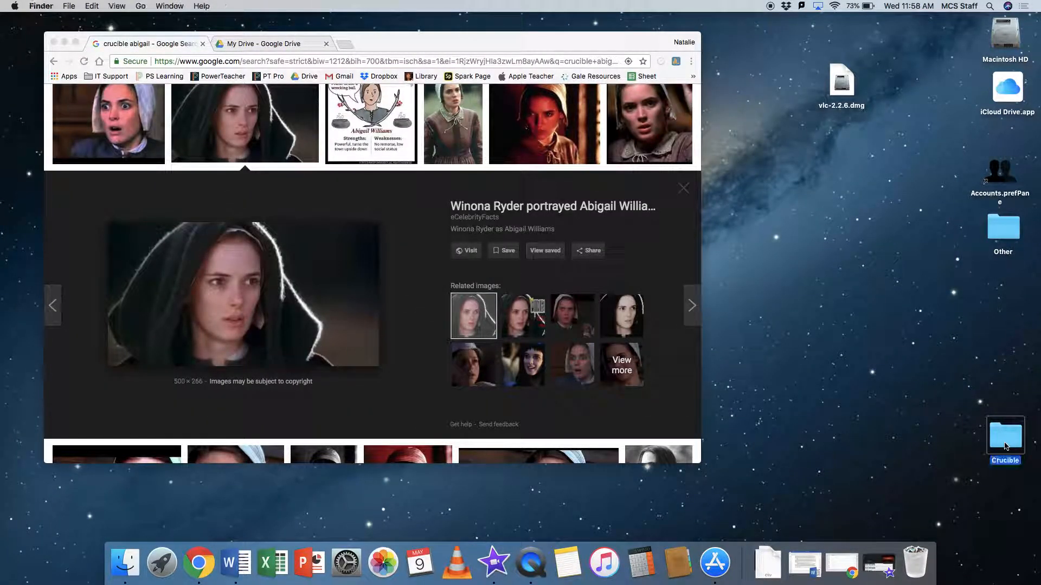
pyautogui.doubleClick(1005, 445)
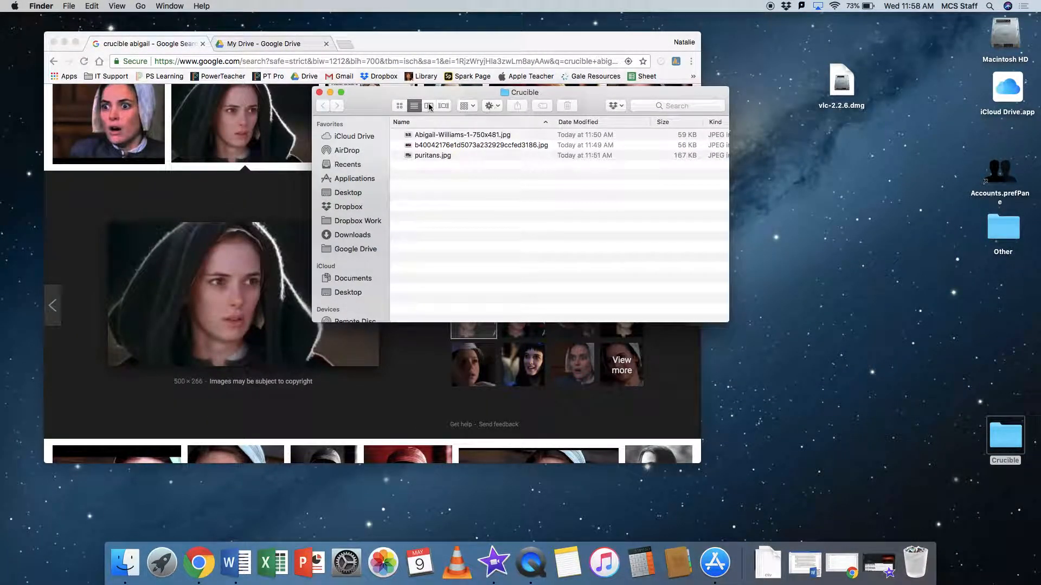
pyautogui.click(319, 92)
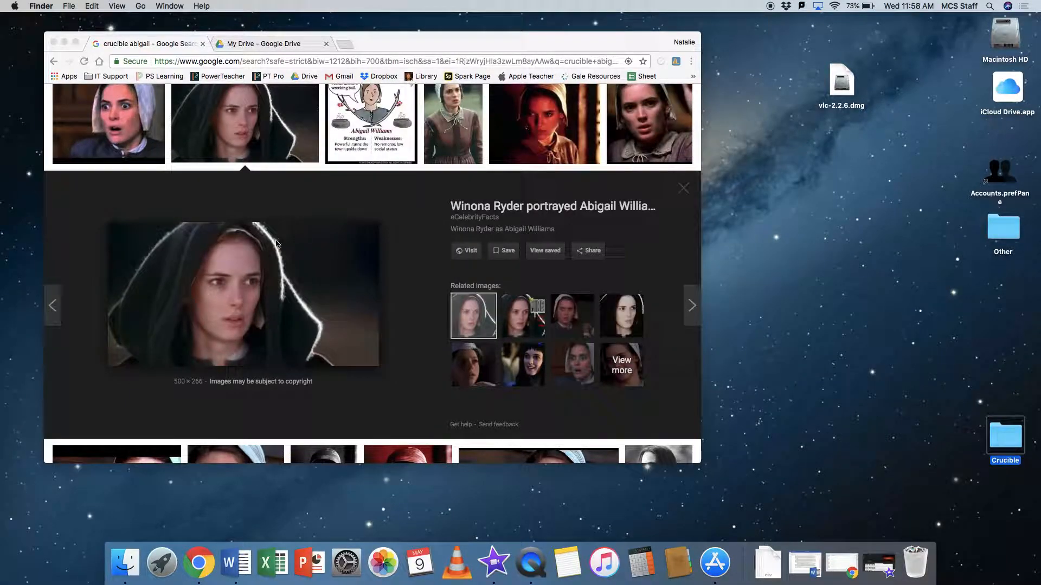
# Try again to copy the enlarged black-hood image from the search results onto the desktop.
pyautogui.click(236, 268)
pyautogui.moveTo(258, 291); pyautogui.dragTo(975, 341)
# Compare the top-row results and save the 320 × 240 "Alarming Innocence" image of Abigail into the desktop's Crucible folder.
pyautogui.scroll(2, 355, 282)
pyautogui.scroll(3, 355, 281)
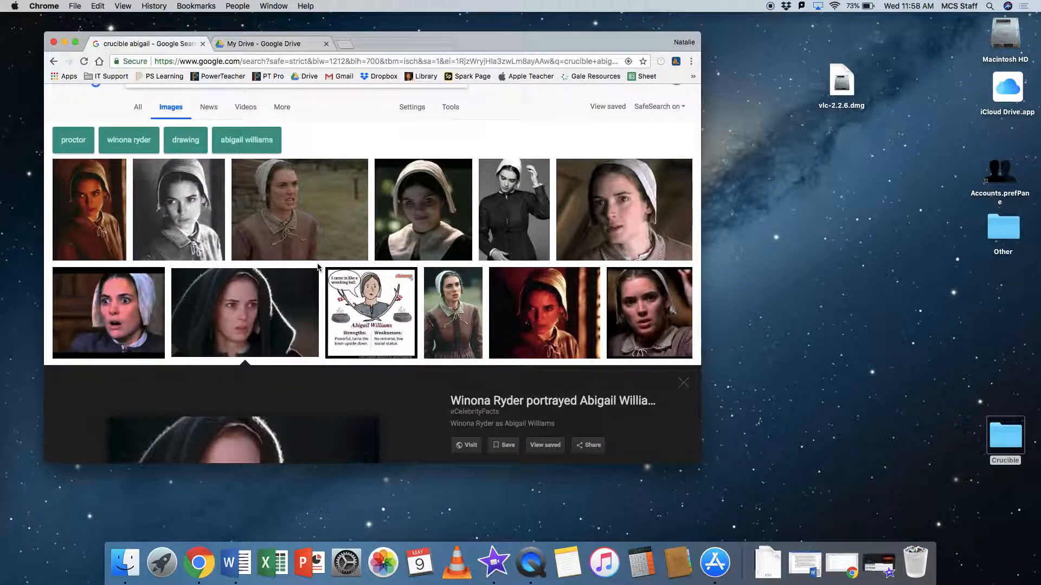
pyautogui.click(589, 247)
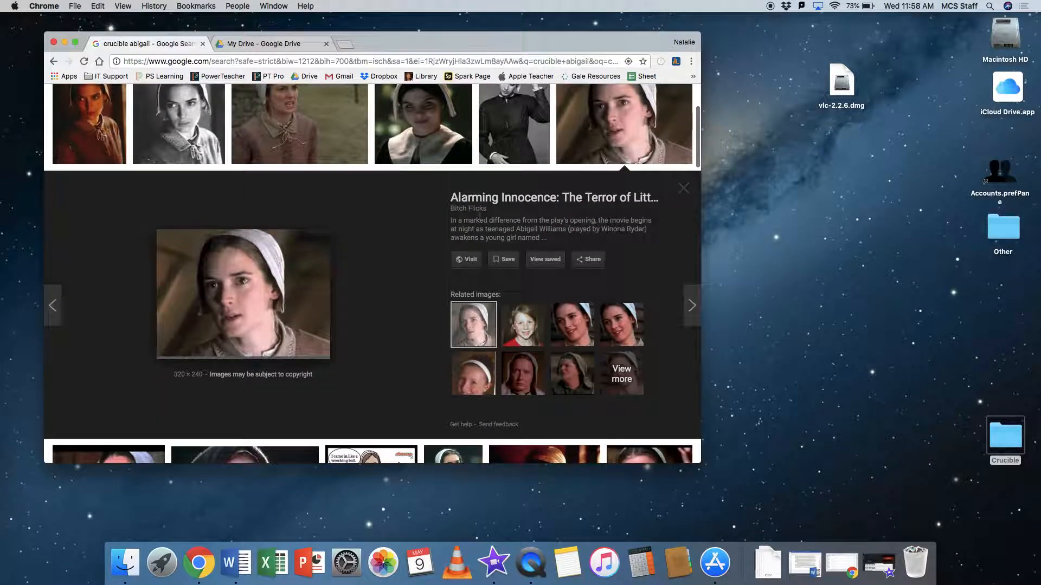
pyautogui.scroll(1, 412, 252)
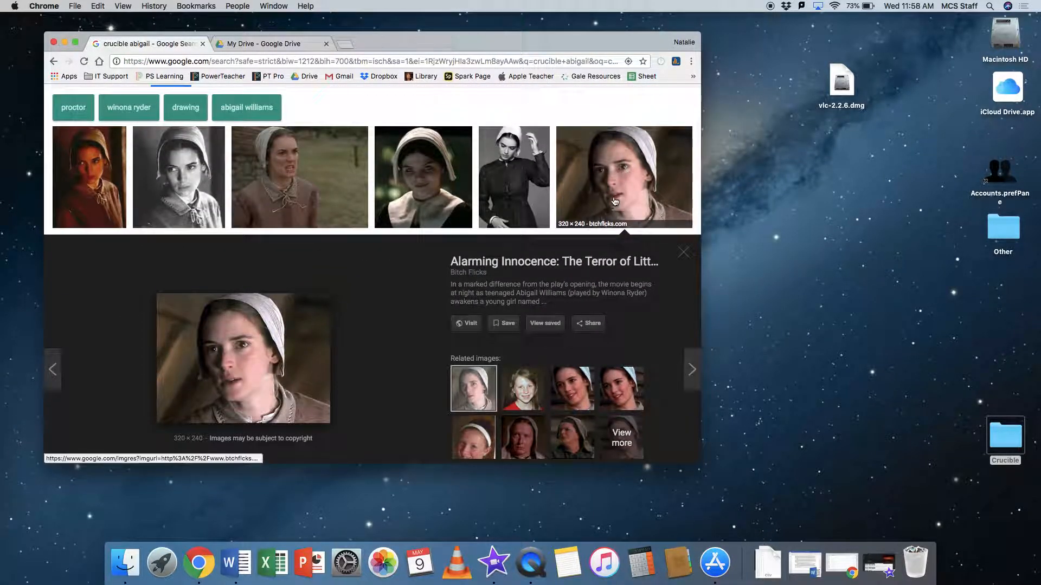
pyautogui.click(525, 221)
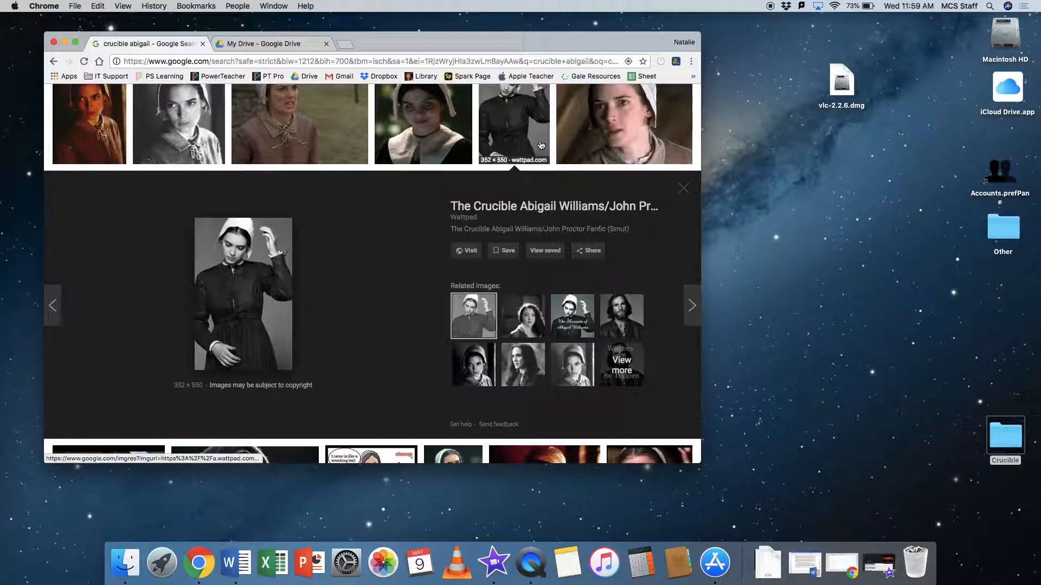
pyautogui.click(621, 141)
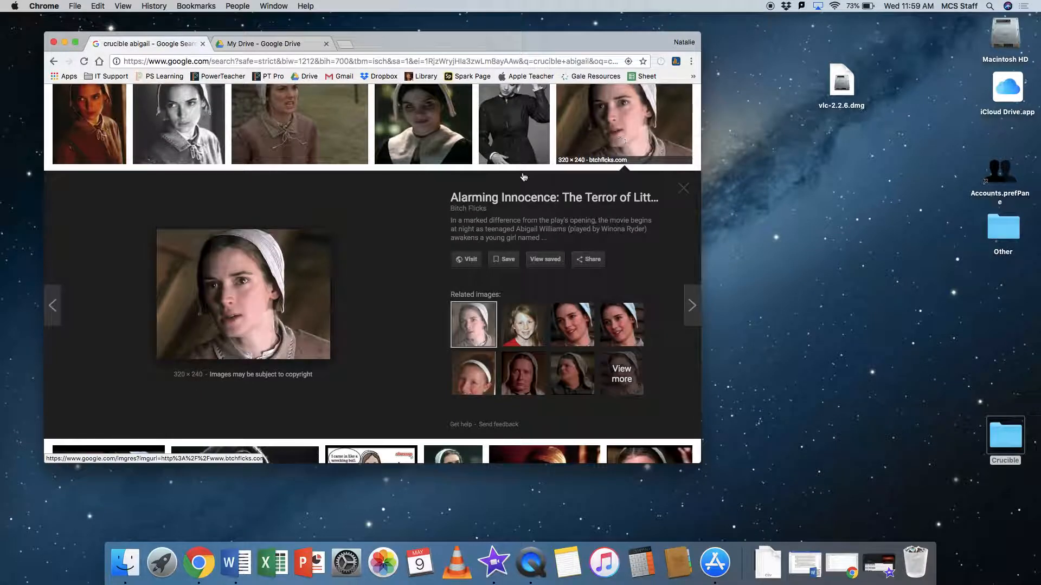
pyautogui.moveTo(234, 299); pyautogui.dragTo(1000, 428)
# Browse further Abigail results and try to copy the 500 × 281 "Exclusive Interview" image onto the desktop.
pyautogui.scroll(-3, 507, 309)
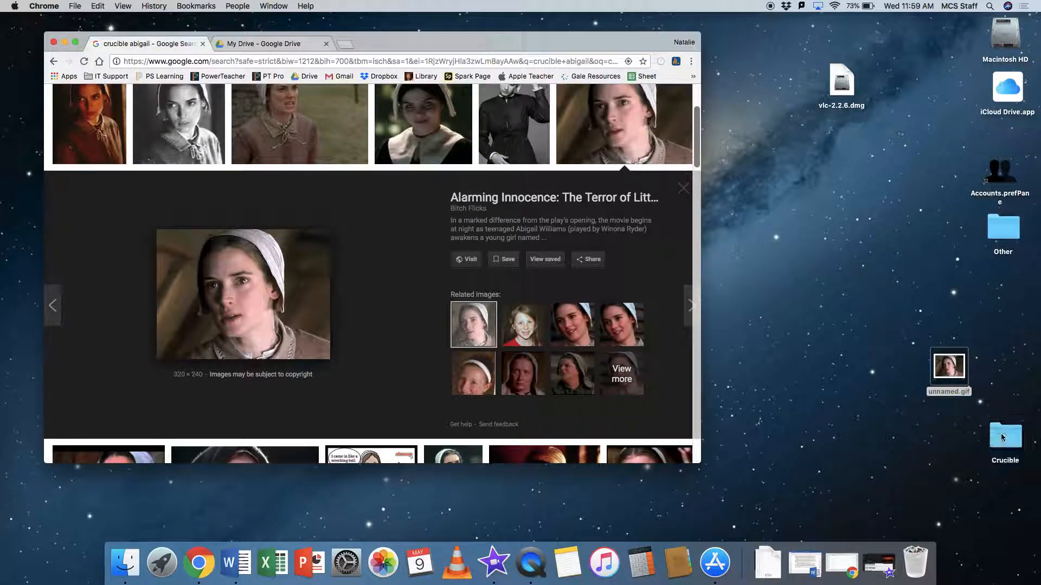
pyautogui.scroll(-3, 362, 273)
pyautogui.scroll(-5, 362, 272)
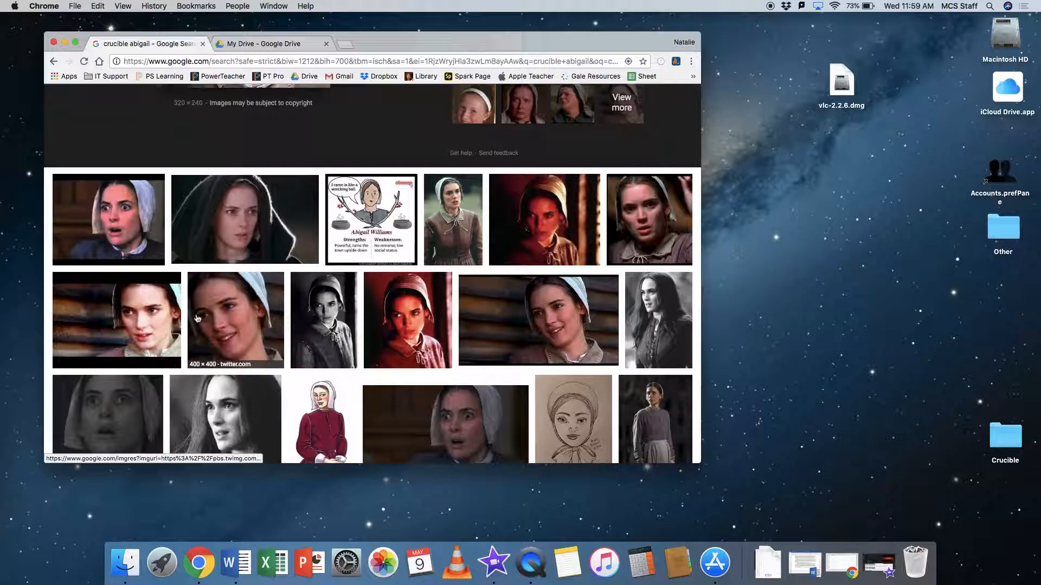
pyautogui.click(573, 351)
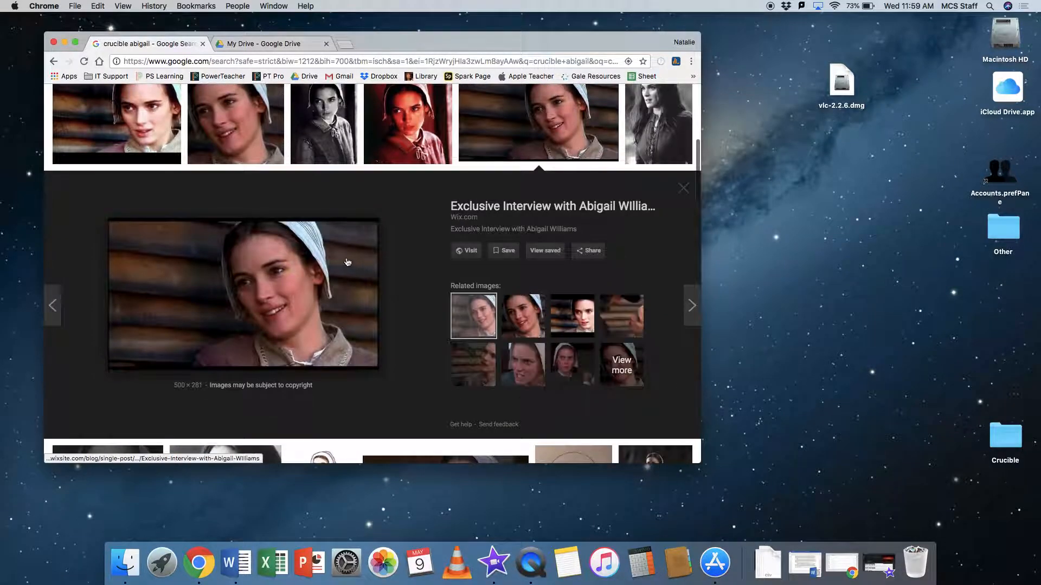
pyautogui.scroll(2, 349, 262)
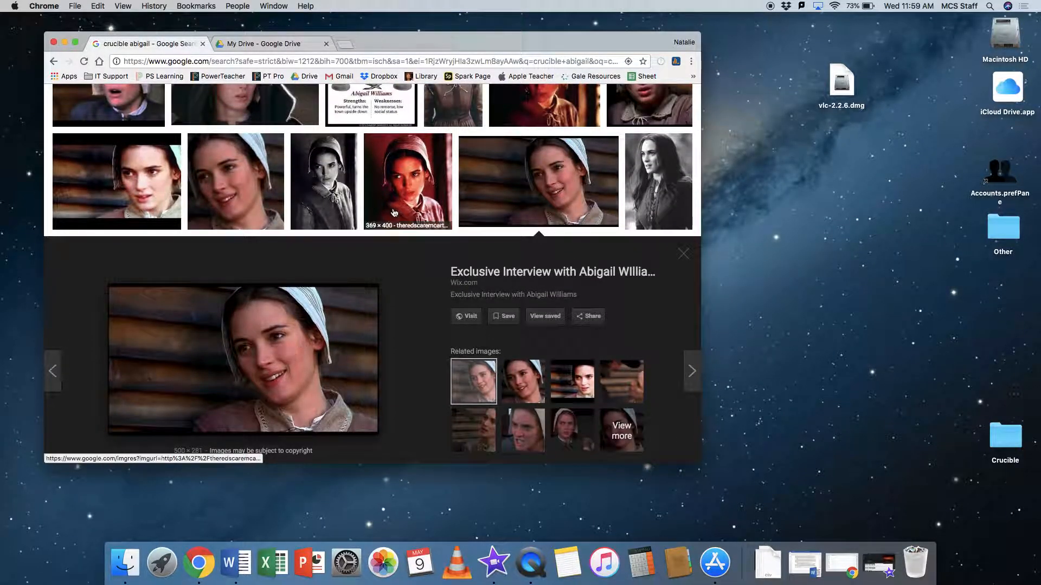
pyautogui.click(131, 194)
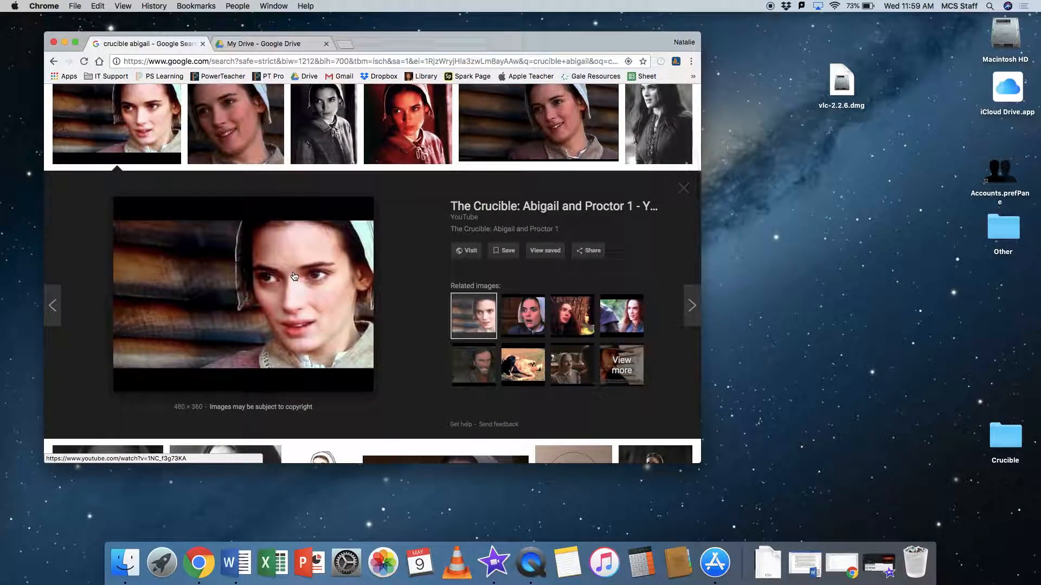
pyautogui.click(562, 138)
pyautogui.moveTo(285, 306); pyautogui.dragTo(942, 329)
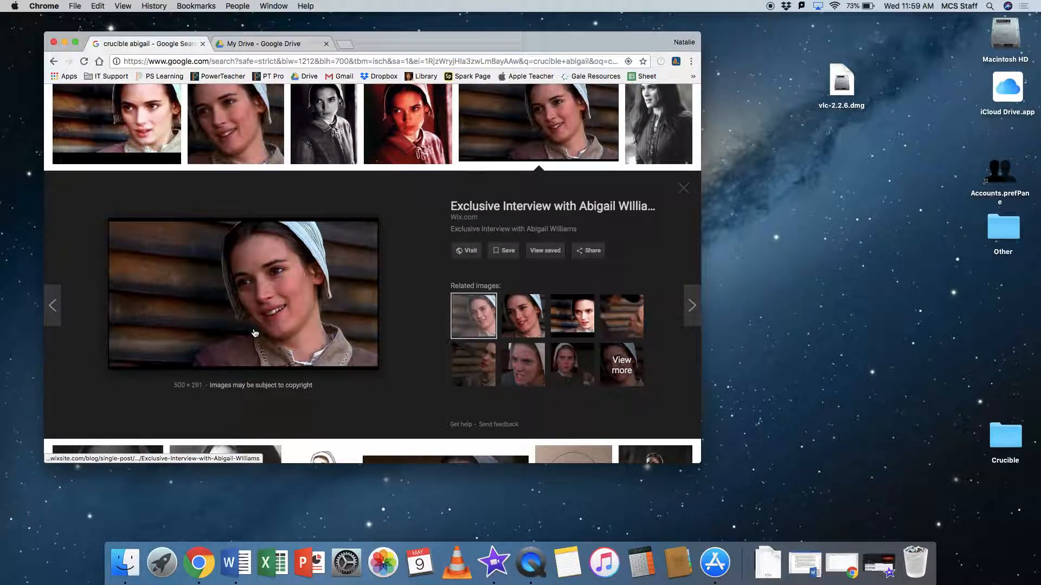
# Restore the iMovie window and open the desktop's Crucible folder beside iMovie's media browser.
pyautogui.click(876, 570)
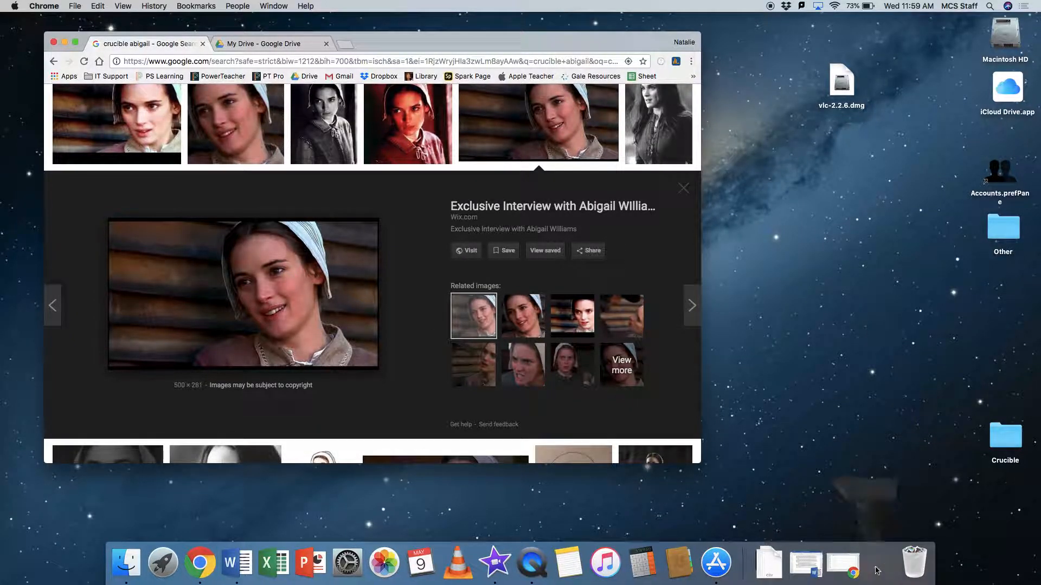
pyautogui.doubleClick(1018, 440)
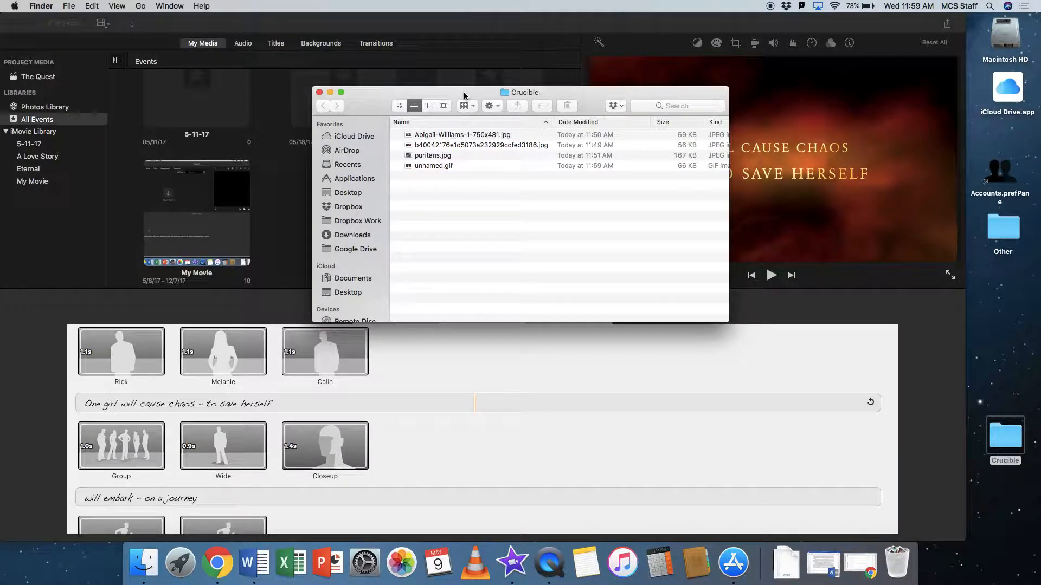
pyautogui.moveTo(464, 96); pyautogui.dragTo(677, 150)
# Try to add all four images from the Crucible folder directly to iMovie's event browser.
pyautogui.click(654, 190)
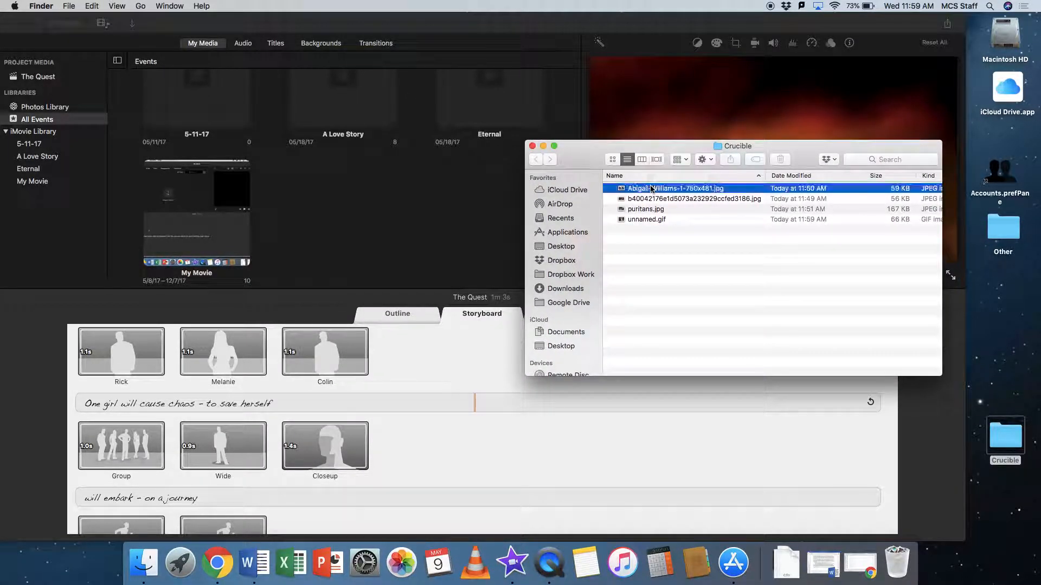
pyautogui.keyDown('shift'); pyautogui.click(646, 219); pyautogui.keyUp('shift')
pyautogui.moveTo(653, 208); pyautogui.dragTo(337, 213)
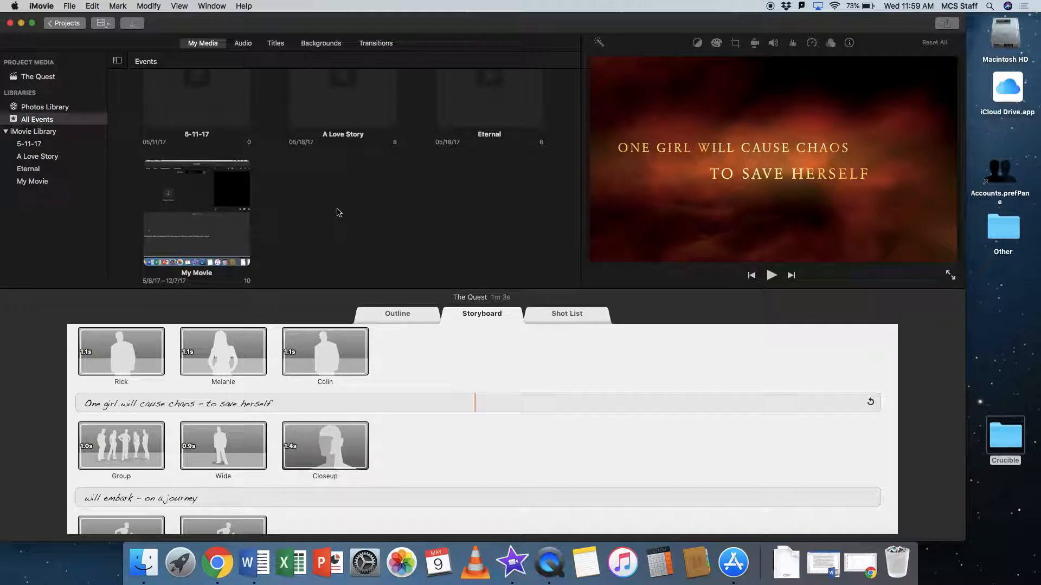
pyautogui.scroll(-1, 323, 207)
pyautogui.scroll(3, 323, 207)
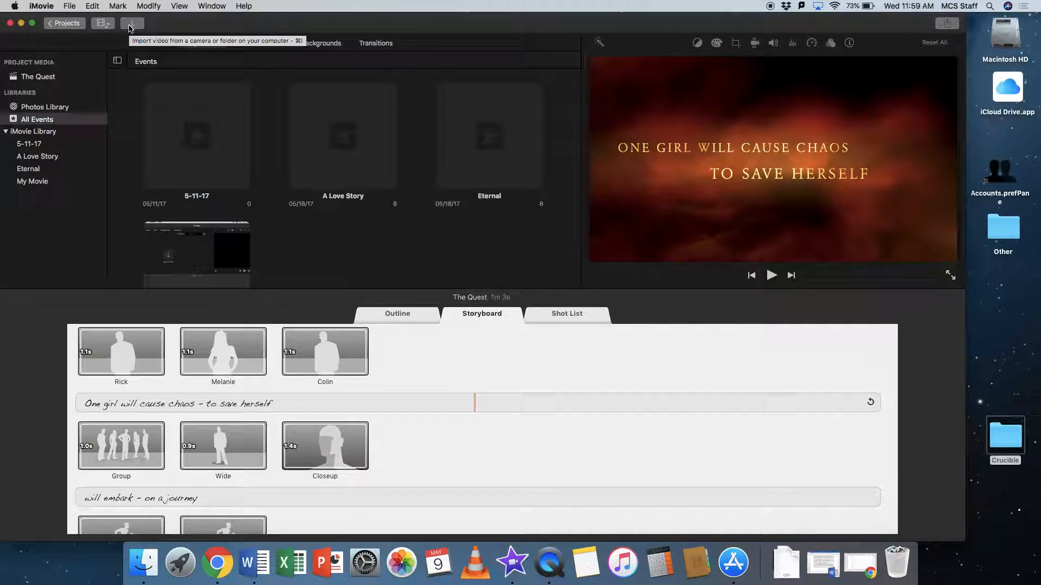
# Import all four images from the desktop's Crucible folder into Project Media.
pyautogui.click(65, 7)
pyautogui.click(77, 67)
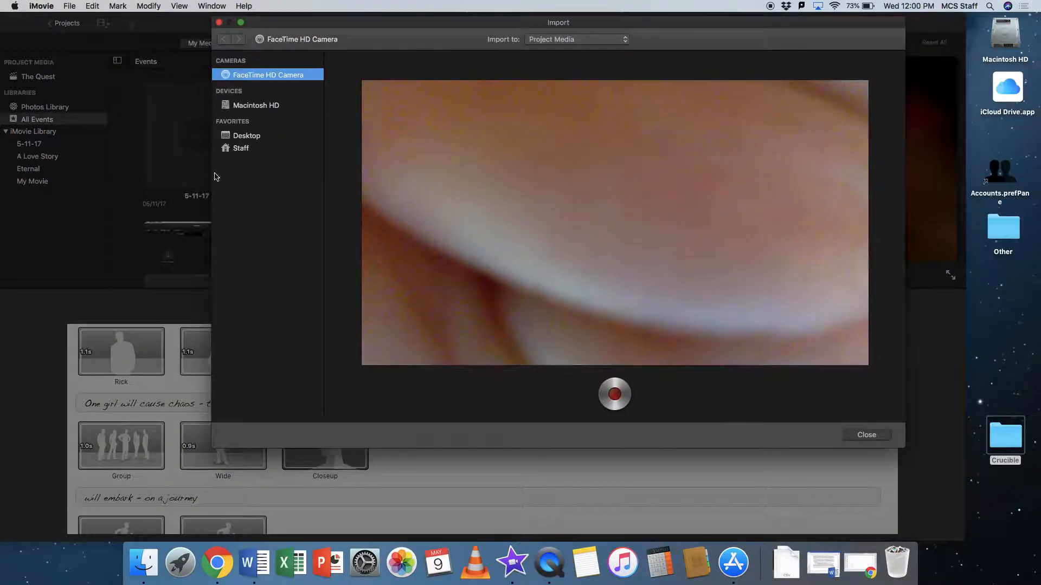
pyautogui.click(253, 137)
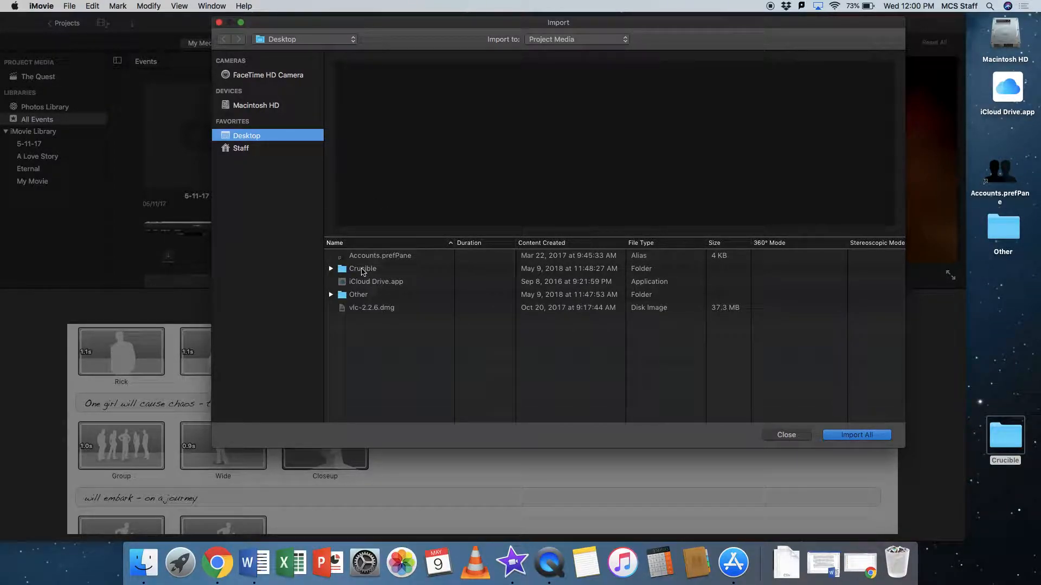
pyautogui.click(362, 269)
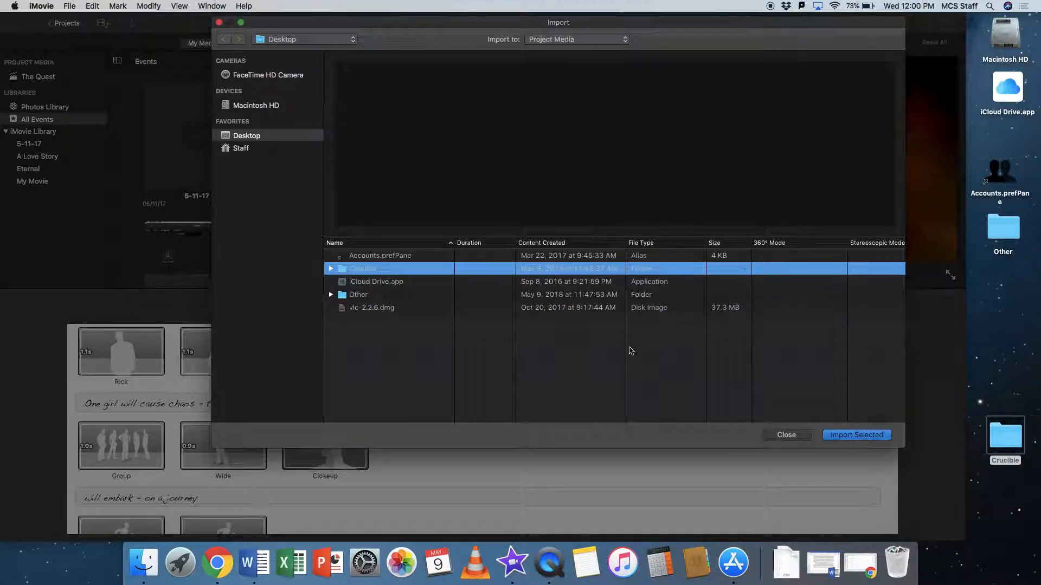
pyautogui.doubleClick(374, 270)
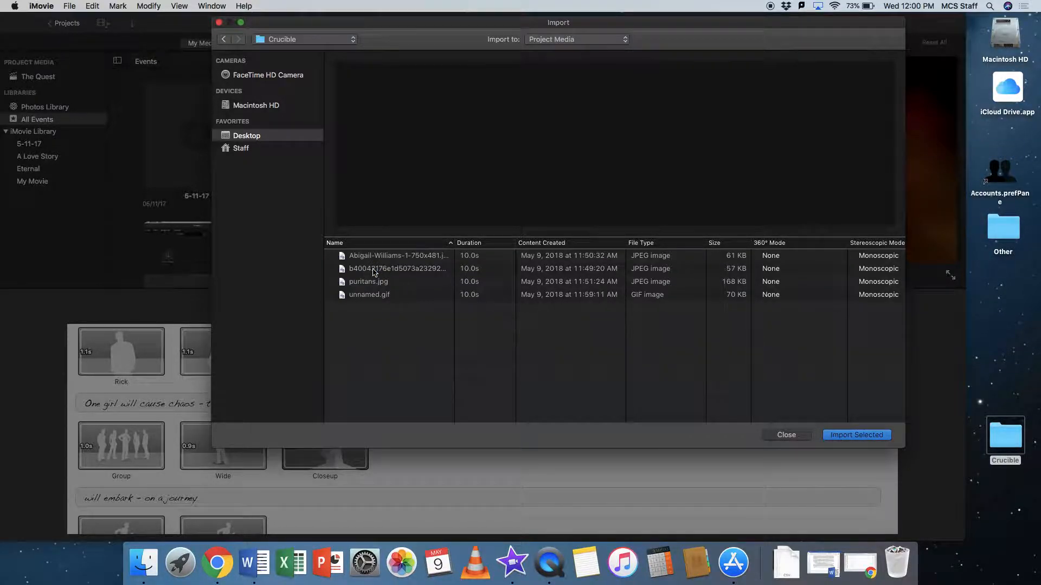
pyautogui.click(368, 260)
pyautogui.keyDown('shift'); pyautogui.click(371, 294); pyautogui.keyUp('shift')
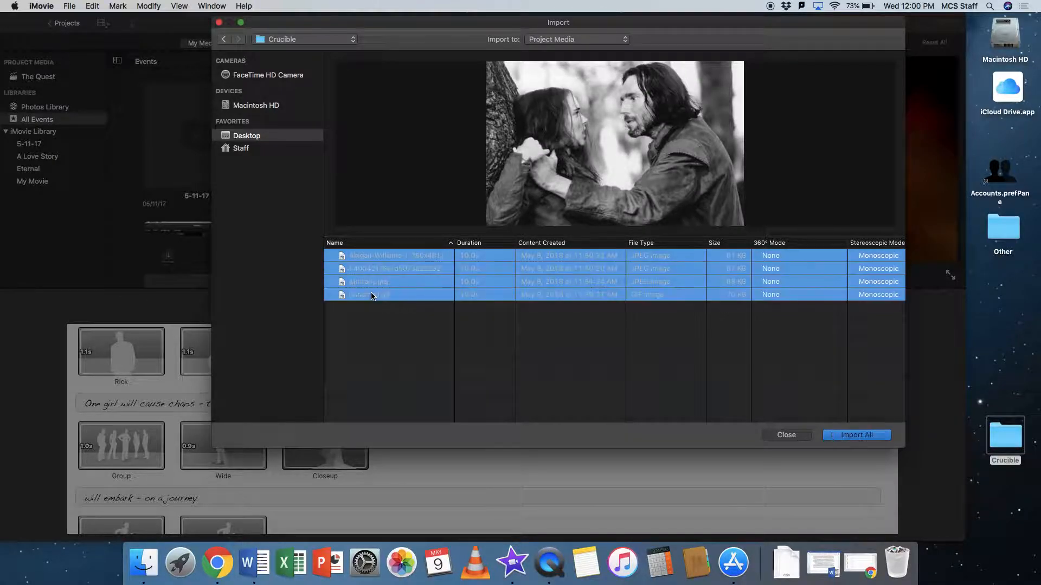
pyautogui.click(851, 434)
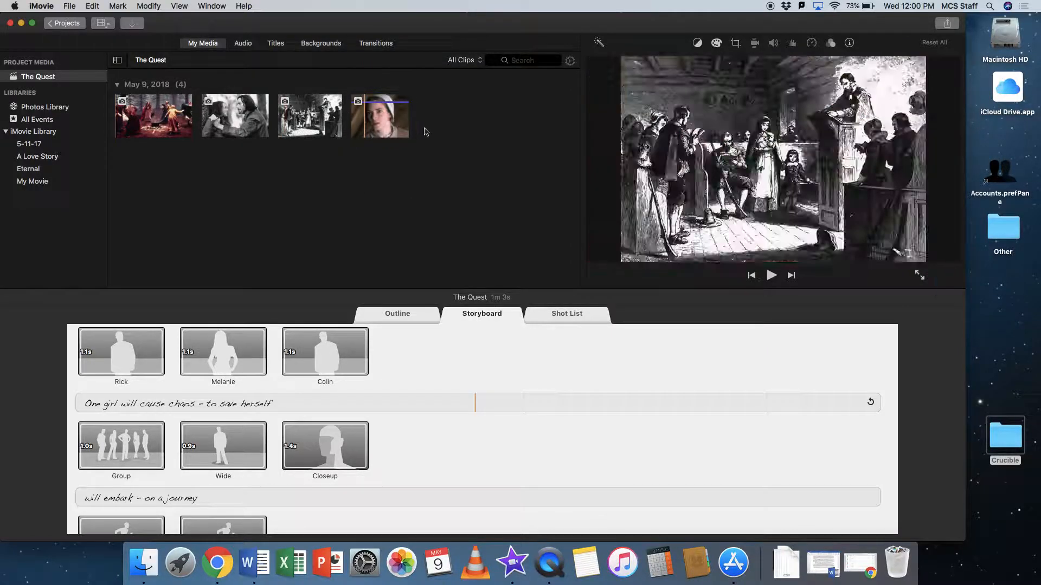
# Open the desktop's Crucible folder and select its four images before returning to iMovie.
pyautogui.click(1003, 450)
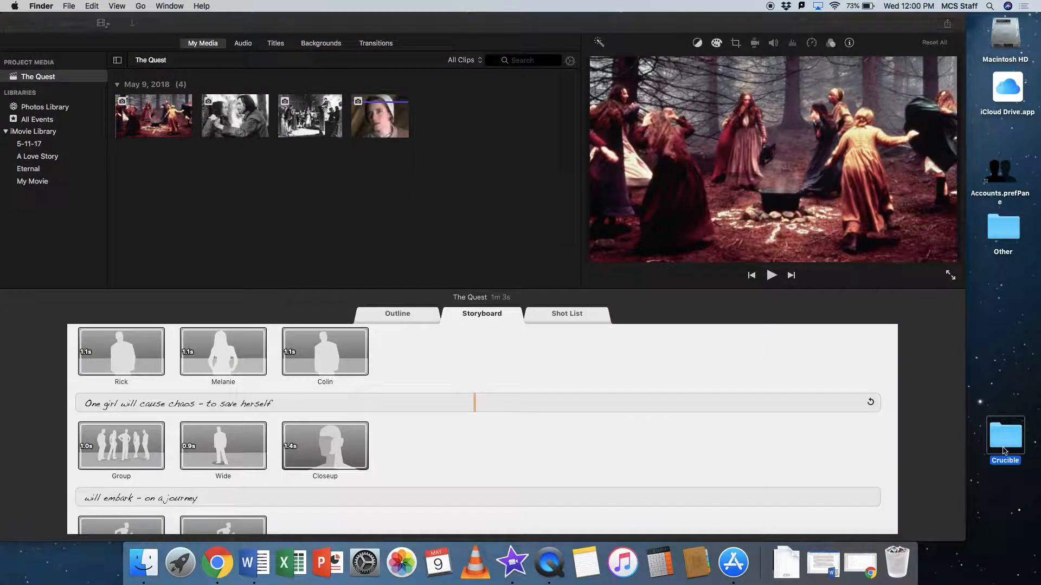
pyautogui.doubleClick(1007, 439)
pyautogui.press('super+a')
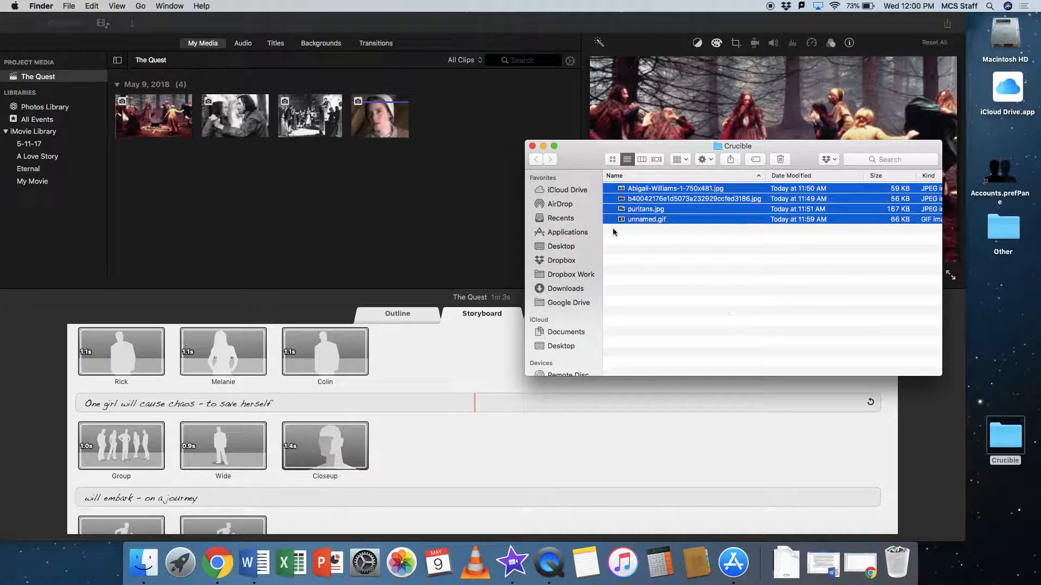
pyautogui.click(343, 162)
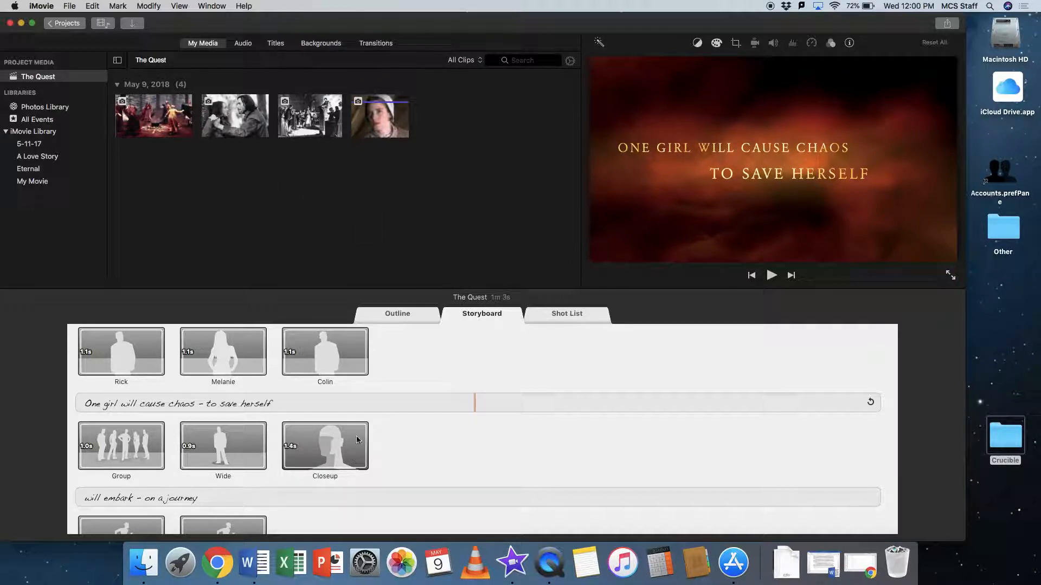
# Fill the Rick, Melanie and Colin shots with the Puritan meeting, forest dance and black-and-white couple images, and preview the trailer's opening.
pyautogui.scroll(3, 409, 406)
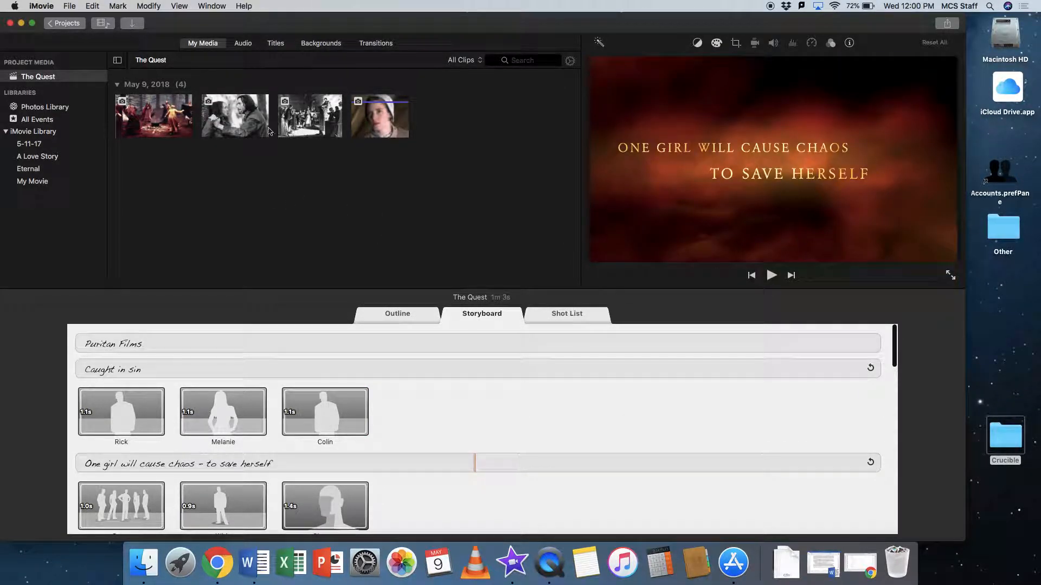
pyautogui.moveTo(328, 122); pyautogui.dragTo(125, 413)
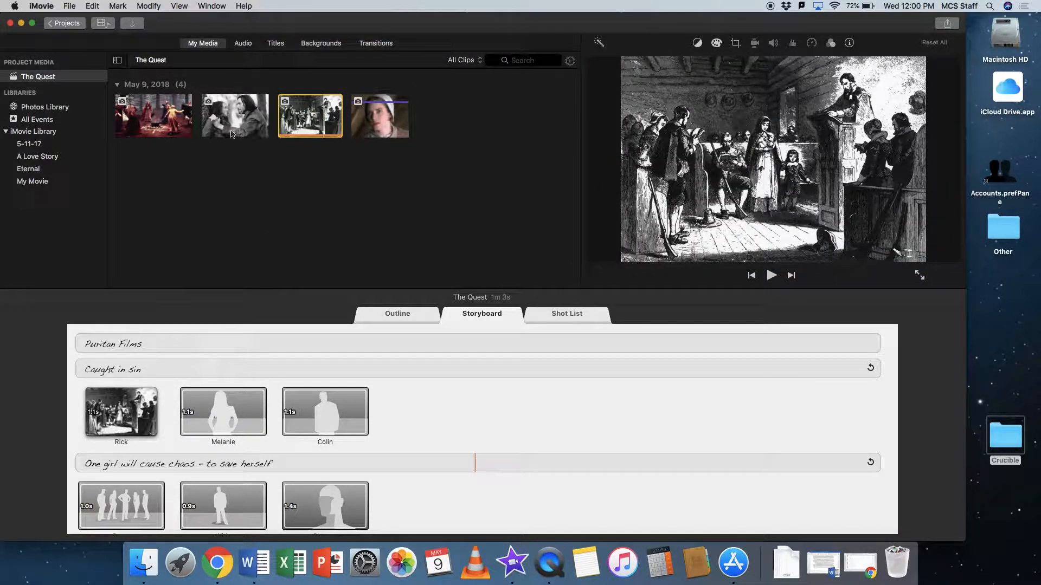
pyautogui.moveTo(184, 120); pyautogui.dragTo(216, 418)
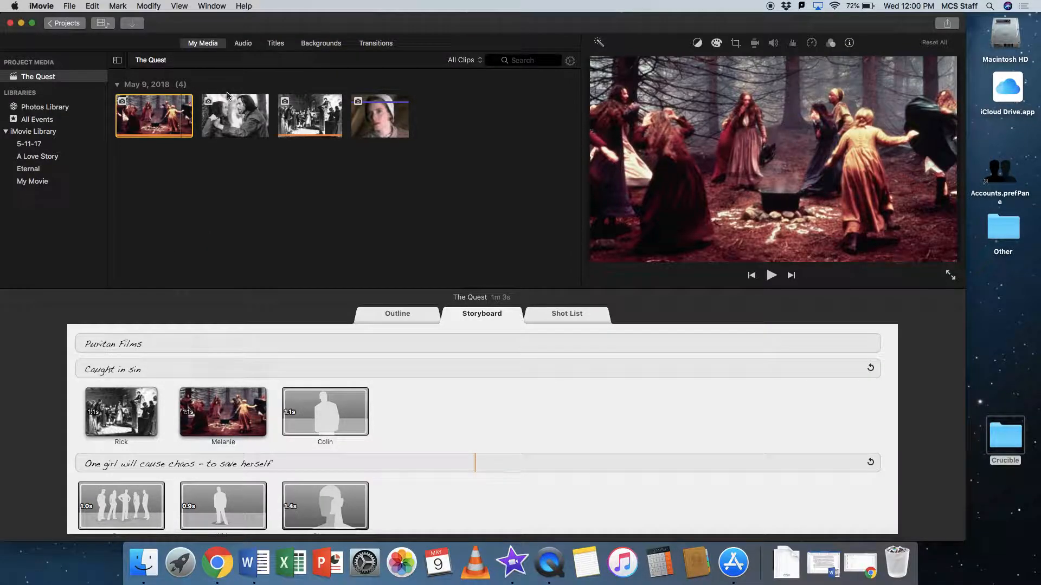
pyautogui.moveTo(228, 96); pyautogui.dragTo(317, 418)
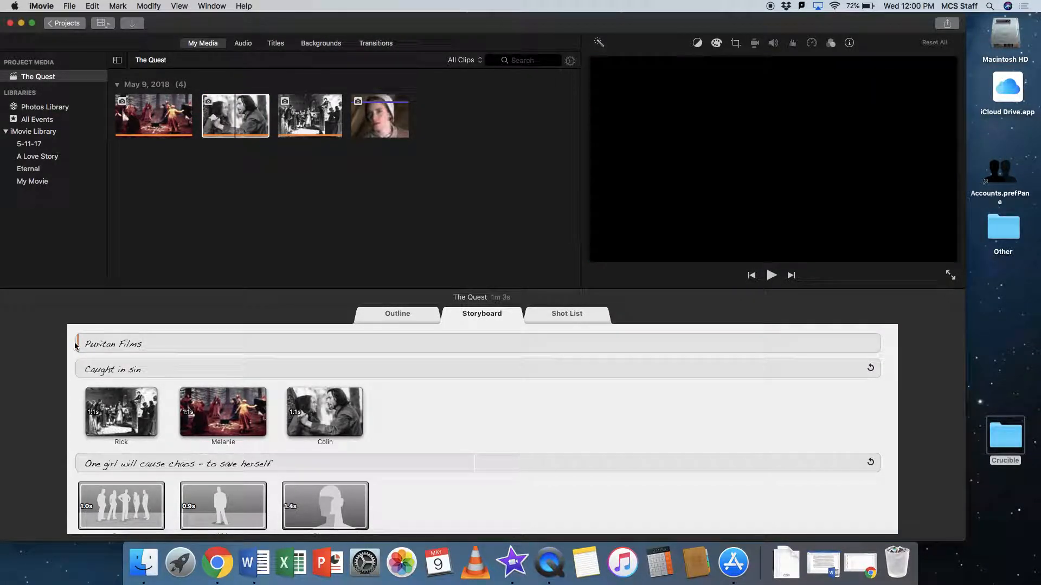
pyautogui.press('space')
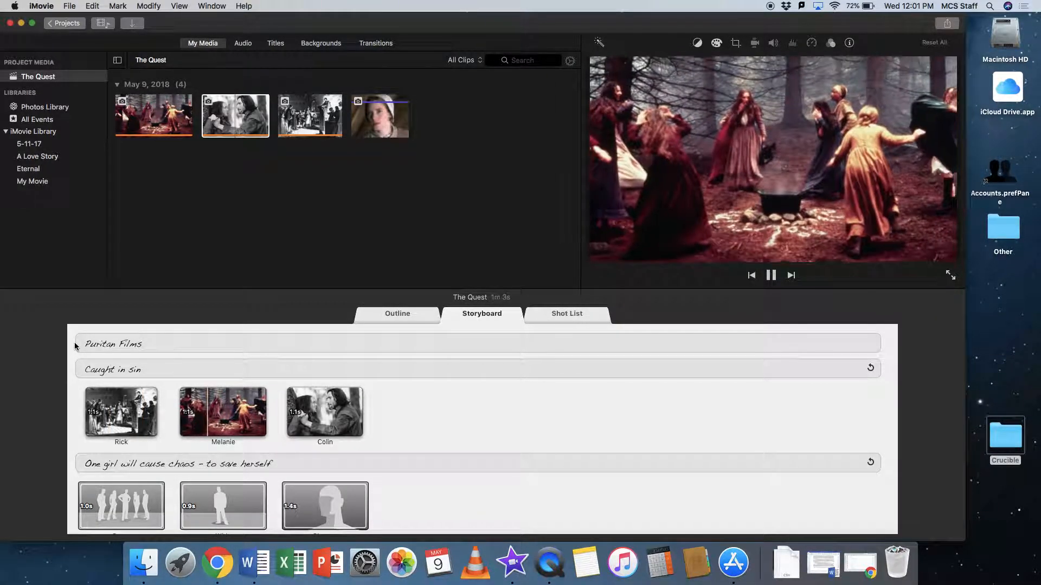
pyautogui.press('space')
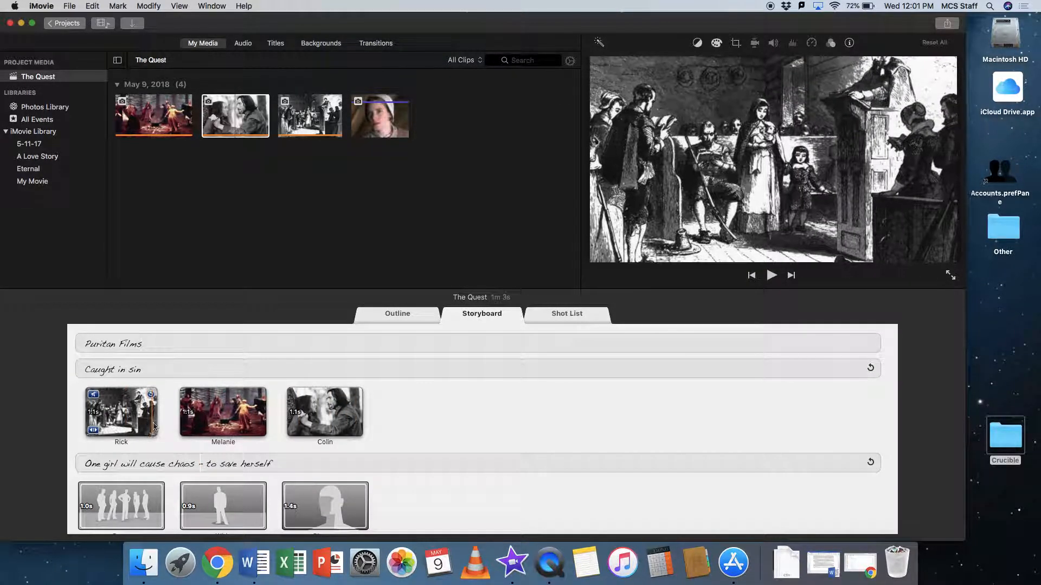
# Reposition the Ken Burns end frame slightly on the Rick shot's Puritan meeting image.
pyautogui.click(120, 412)
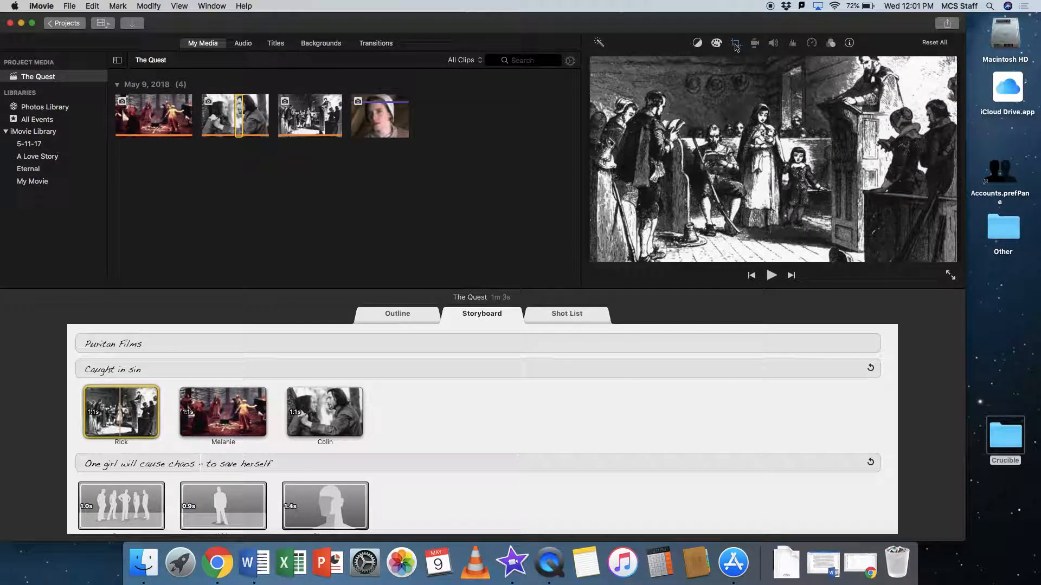
pyautogui.click(736, 43)
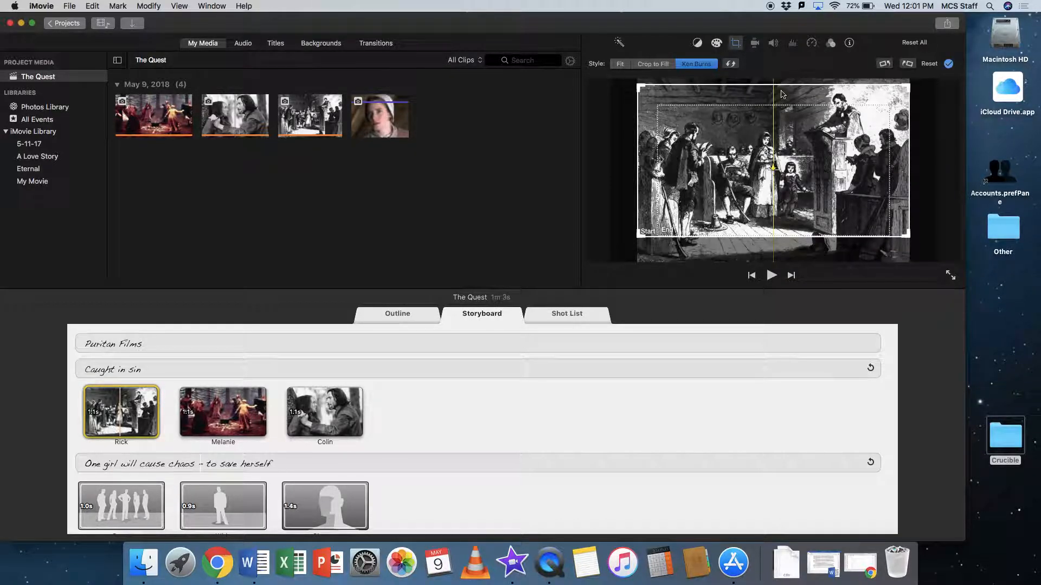
pyautogui.click(782, 148)
pyautogui.moveTo(781, 148); pyautogui.dragTo(795, 148)
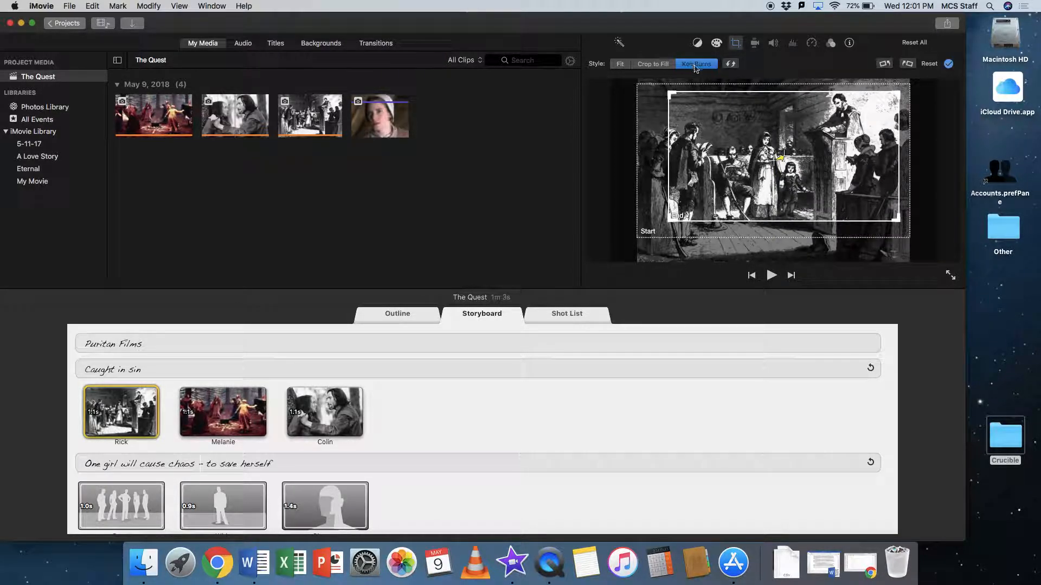
pyautogui.click(736, 43)
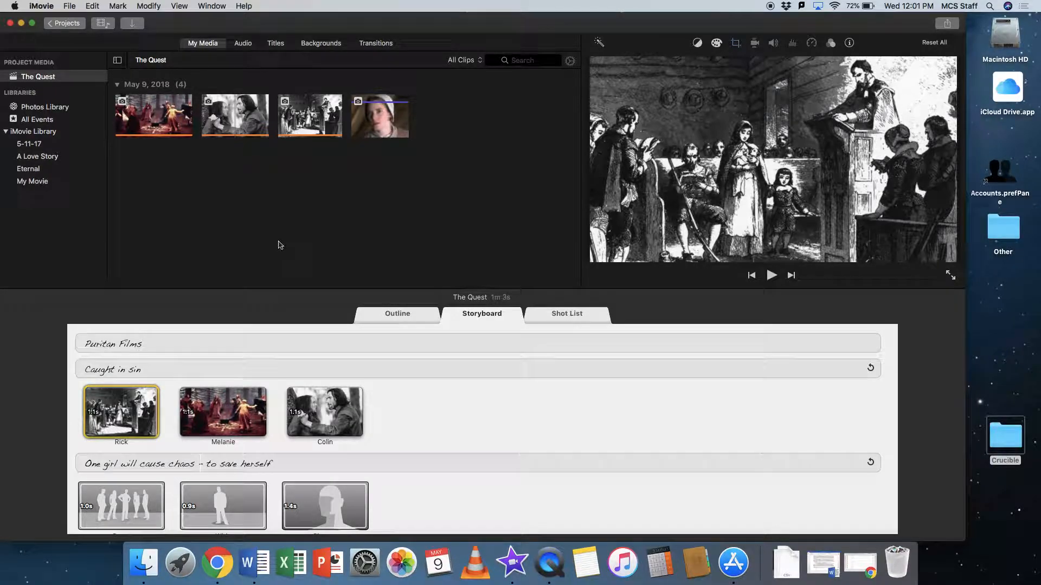
# Replay the opening shots, and place the portrait of the bonneted girl in the Group shot.
pyautogui.press('space')
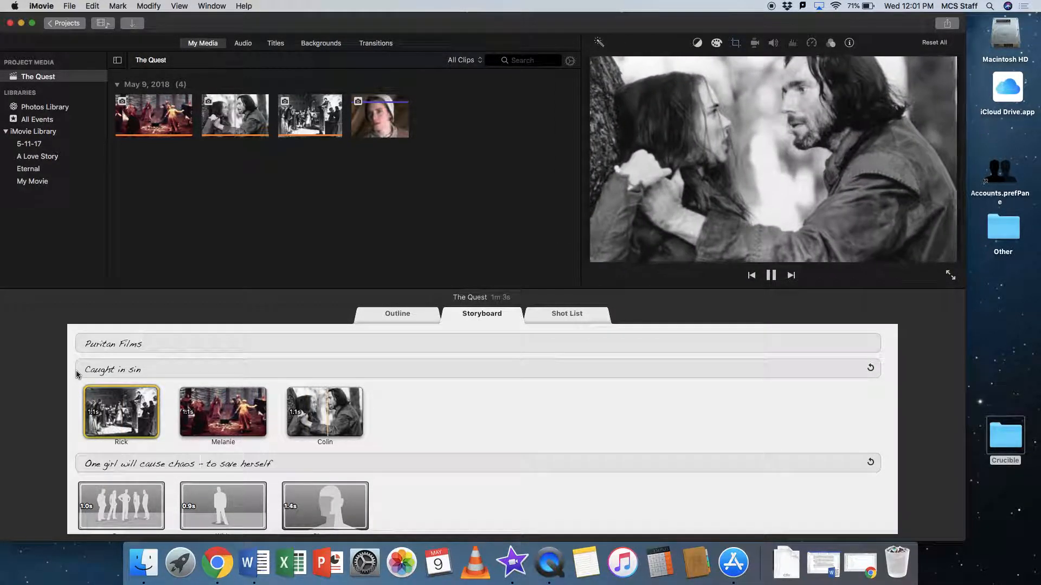
pyautogui.press('space')
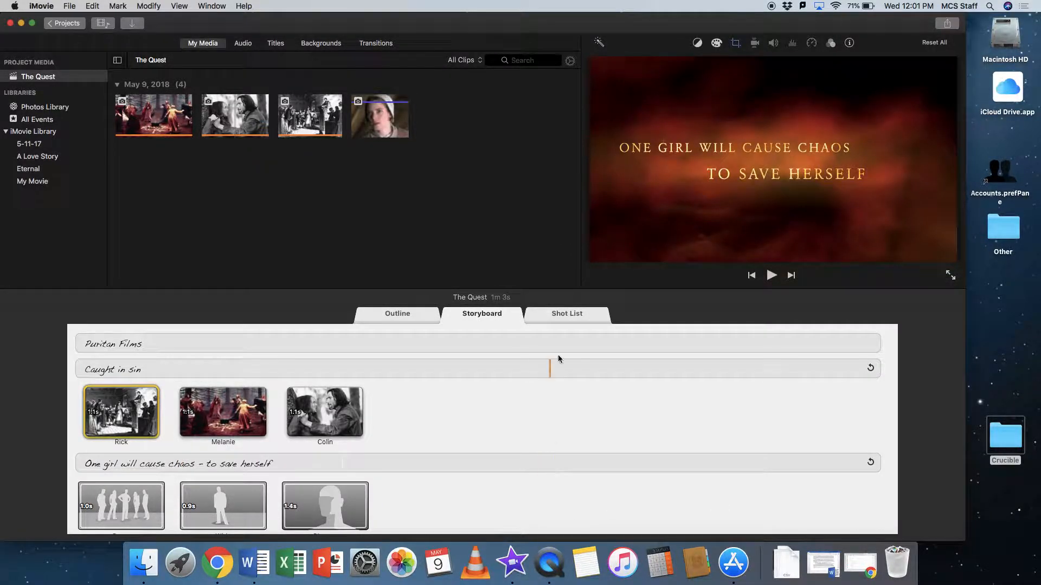
pyautogui.moveTo(371, 131); pyautogui.dragTo(118, 512)
pyautogui.scroll(-3, 124, 460)
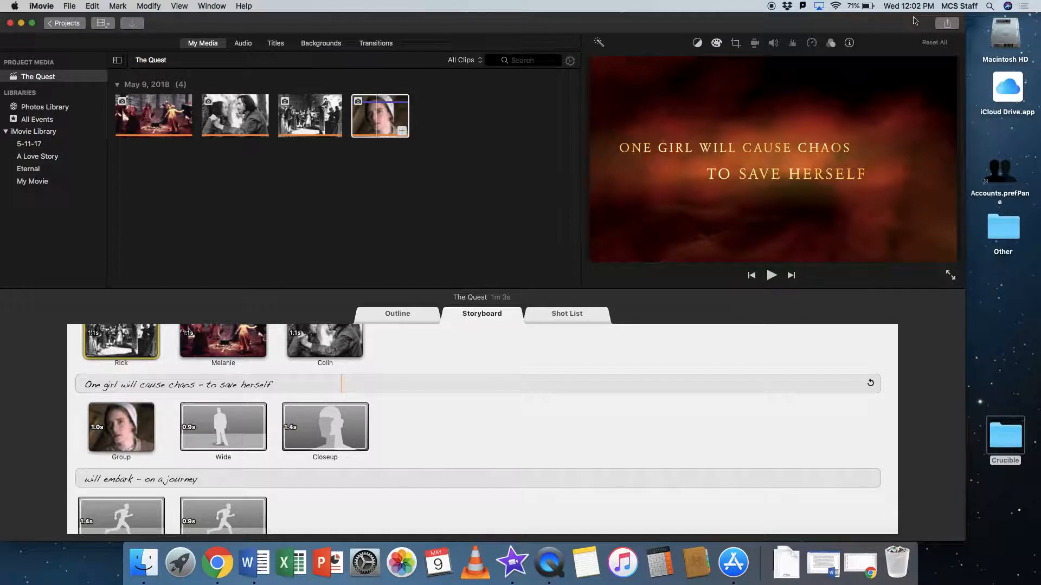
# Export the trailer as a video file titled The Crucible, saving The Crucible.mp4 to the Desktop.
pyautogui.click(945, 24)
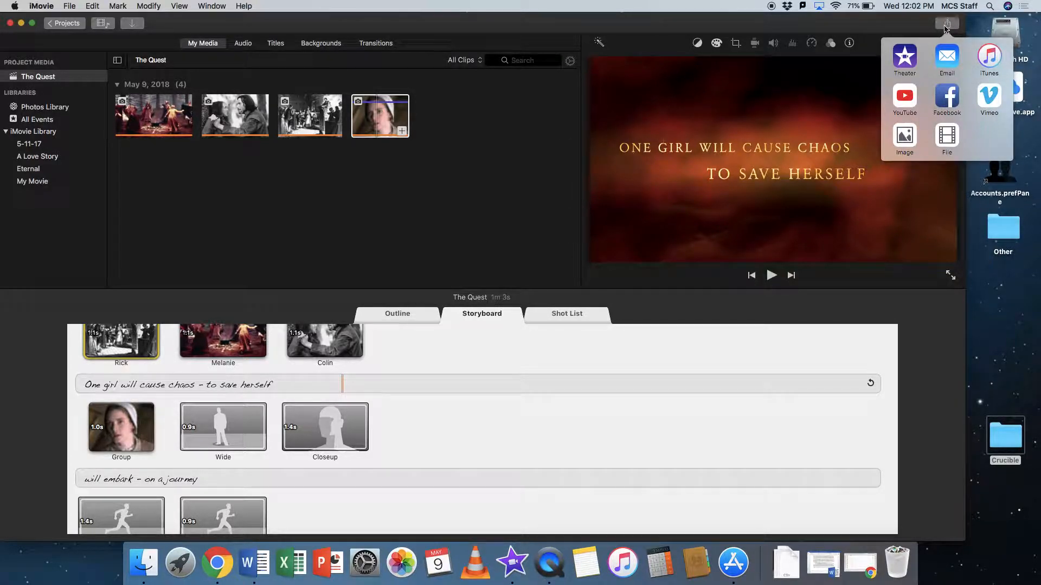
pyautogui.click(947, 131)
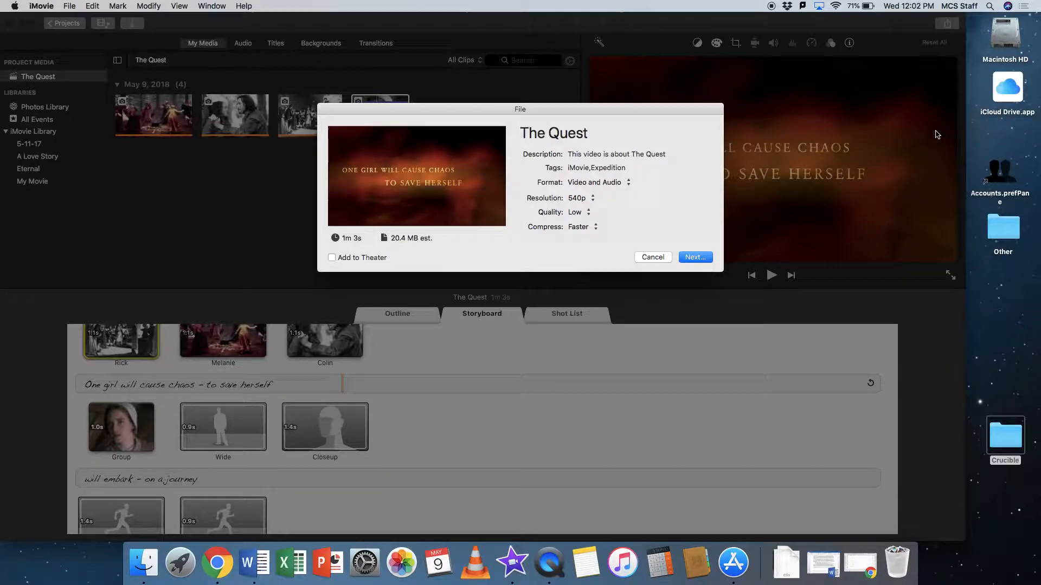
pyautogui.doubleClick(610, 136)
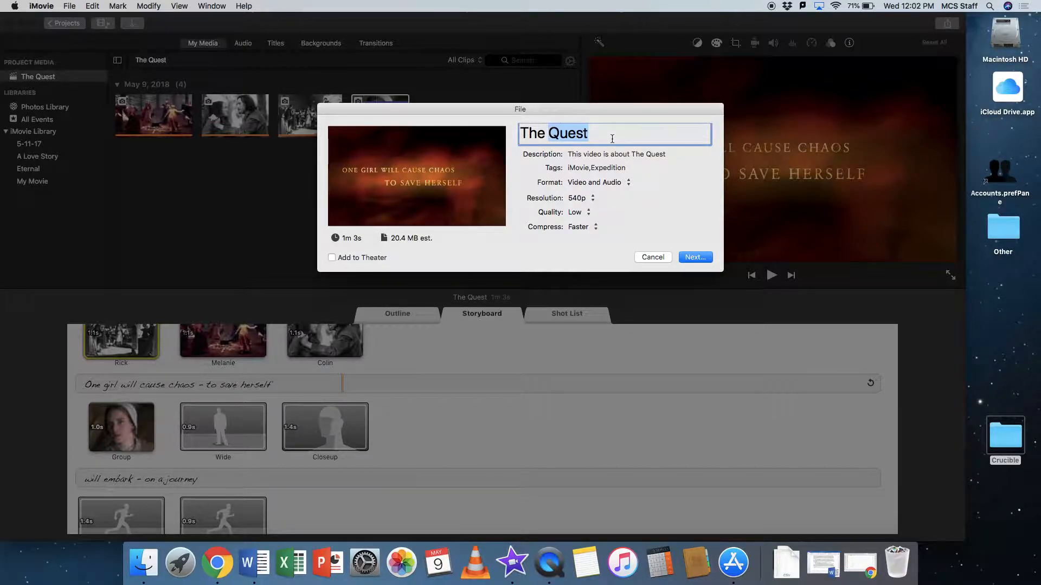
pyautogui.write('Crucible')
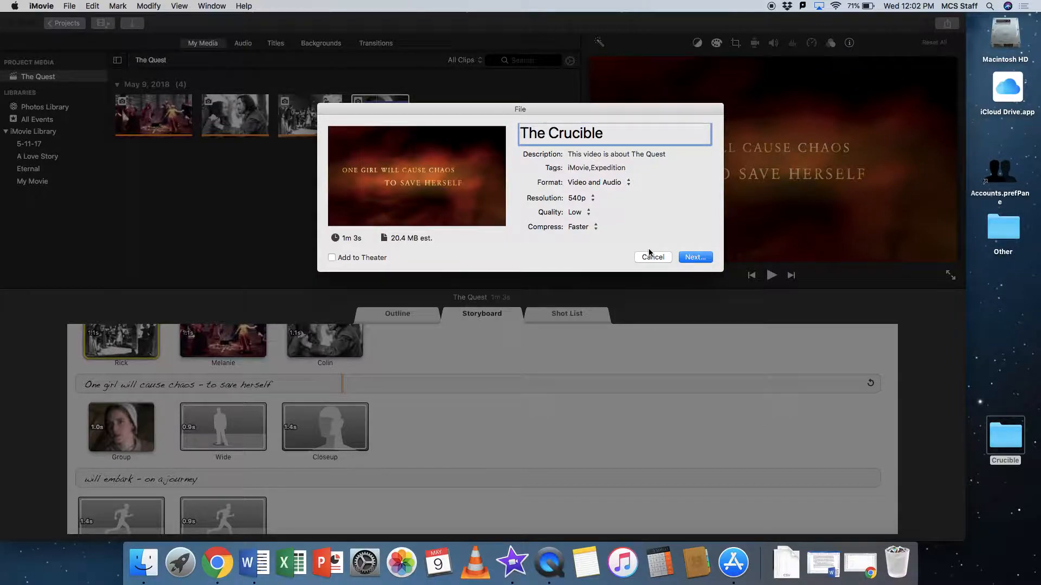
pyautogui.click(696, 259)
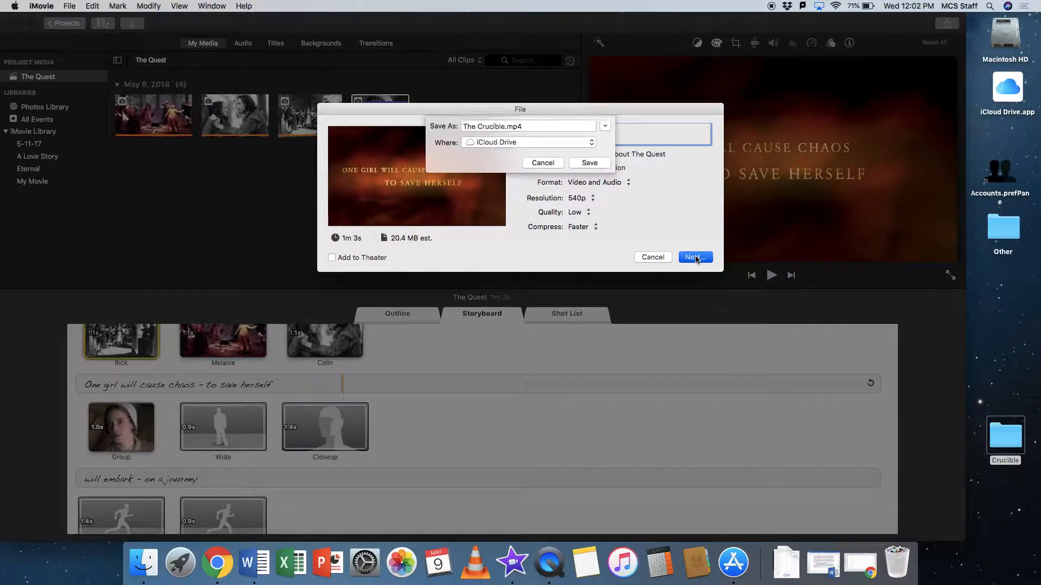
pyautogui.click(567, 147)
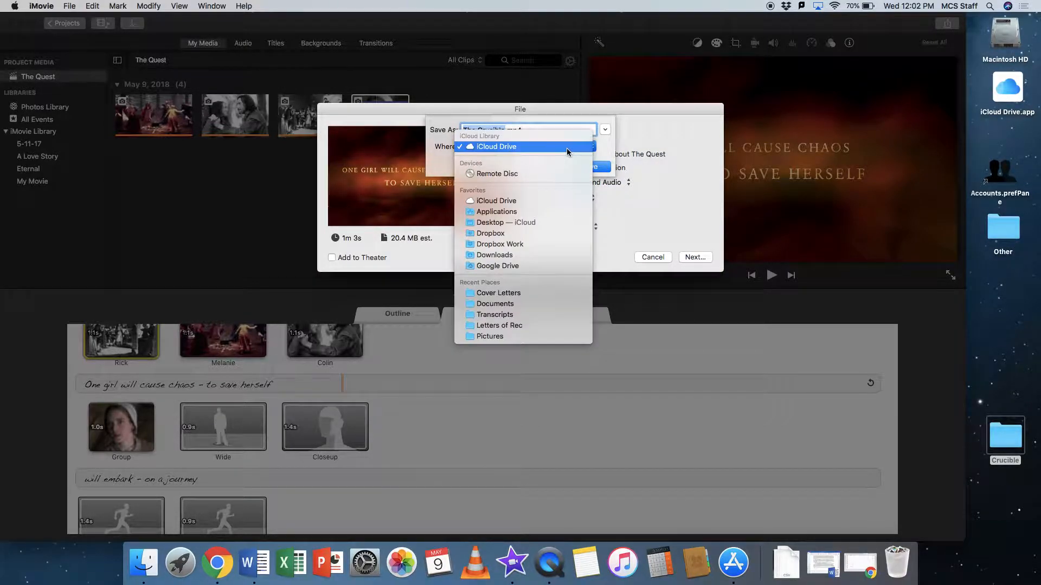
pyautogui.click(556, 227)
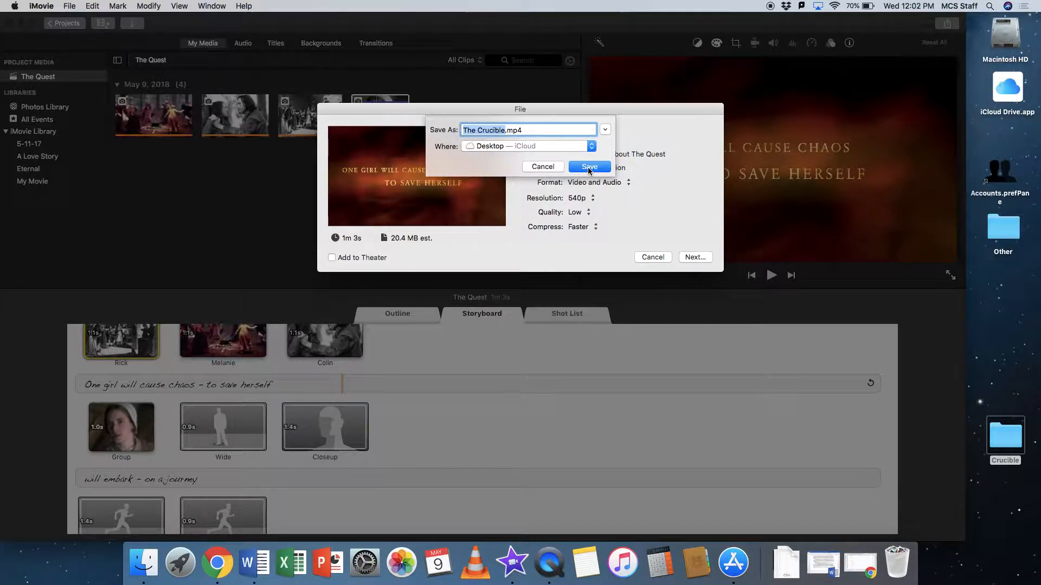
pyautogui.click(589, 167)
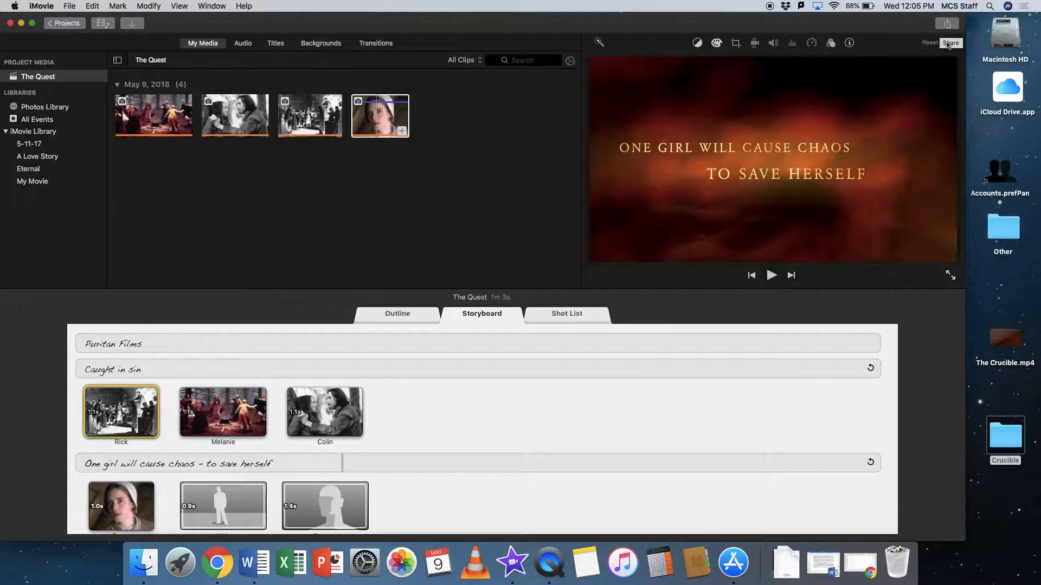
# Open The Crucible.mp4 from the desktop, minimize iMovie, and play the opening seconds before closing the video.
pyautogui.click(1005, 338)
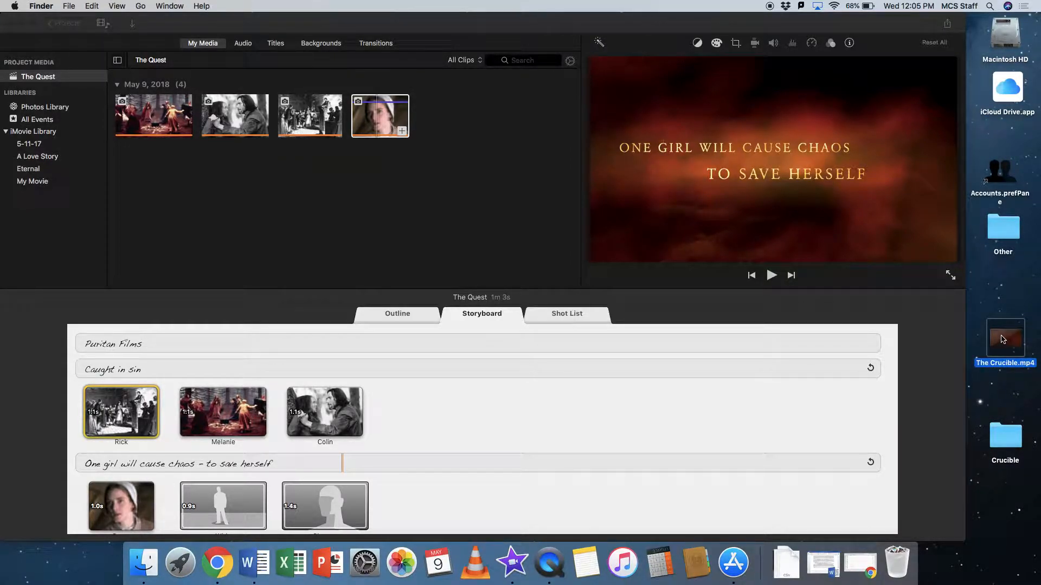
pyautogui.doubleClick(1002, 339)
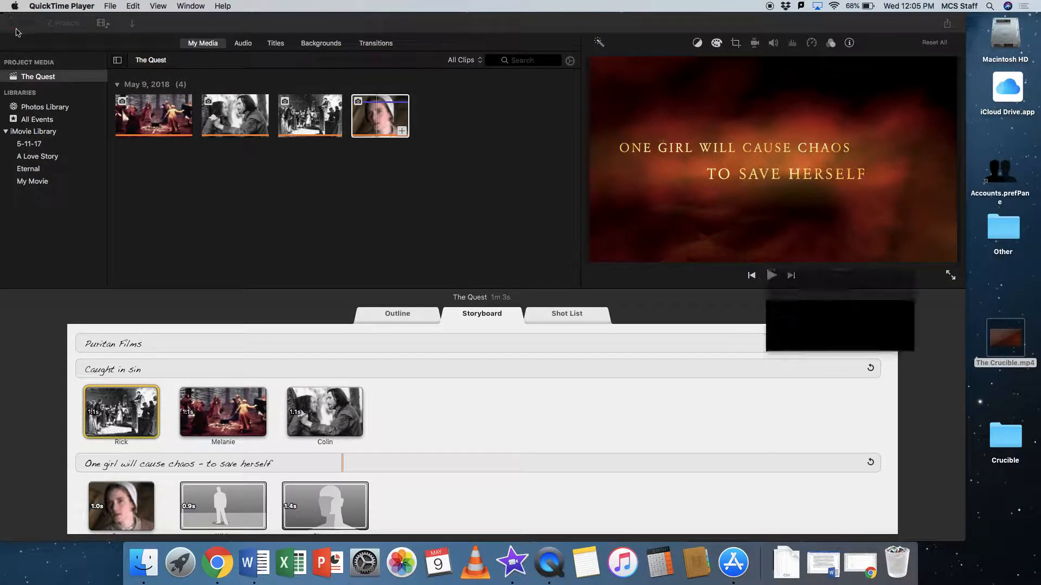
pyautogui.click(20, 23)
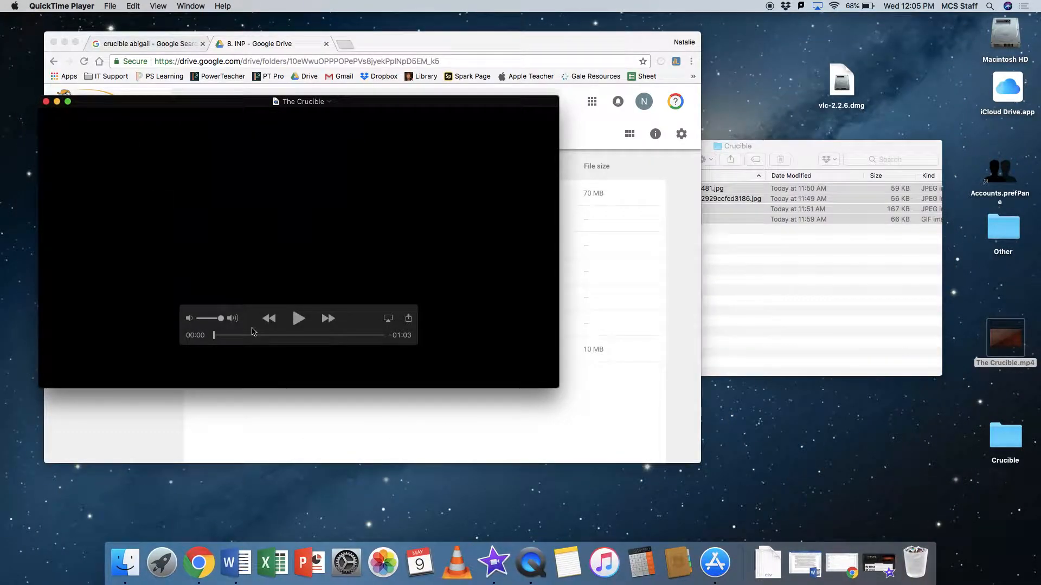
pyautogui.click(299, 325)
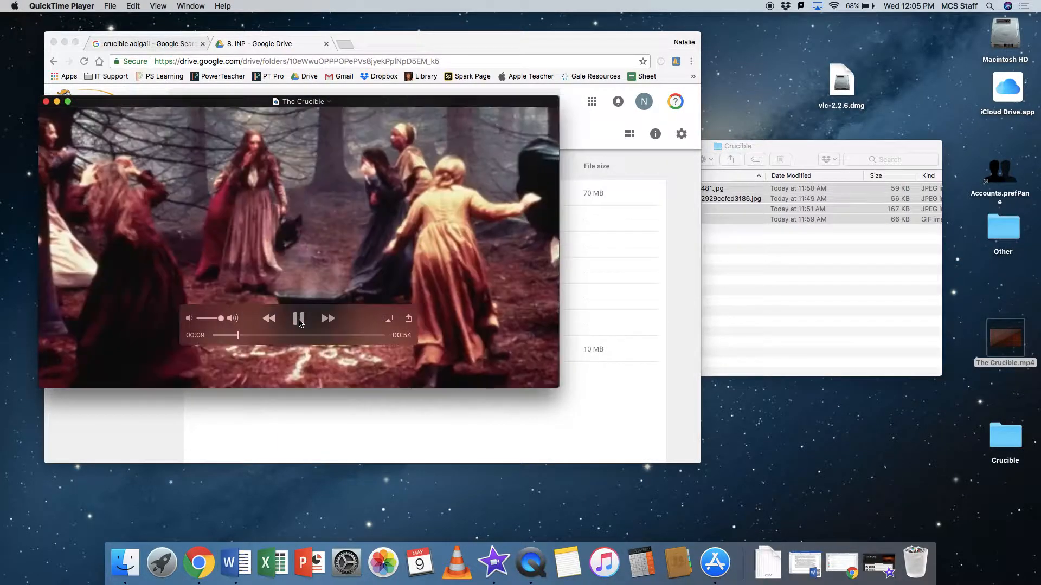
pyautogui.click(299, 319)
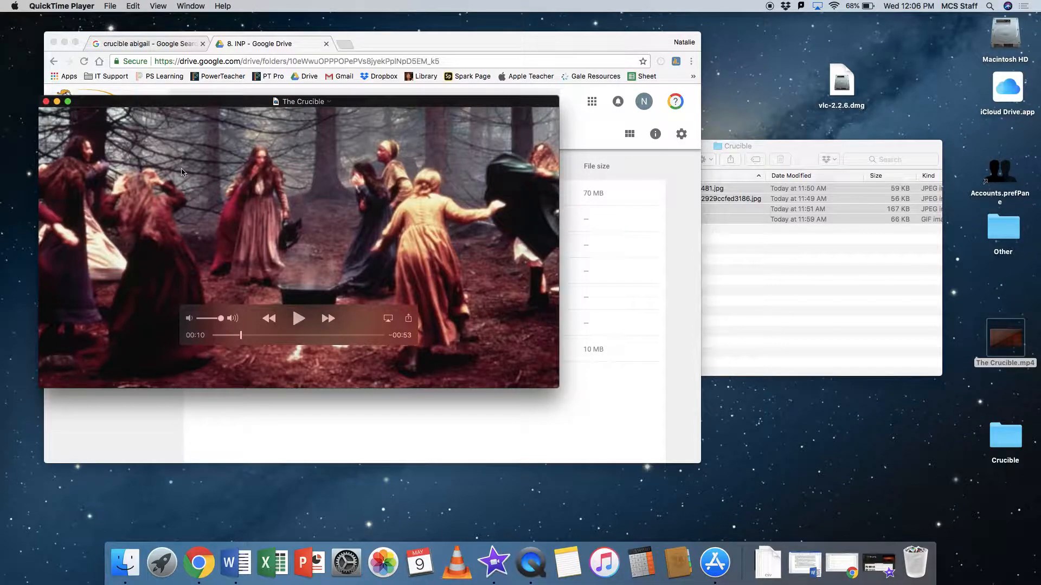
pyautogui.click(45, 103)
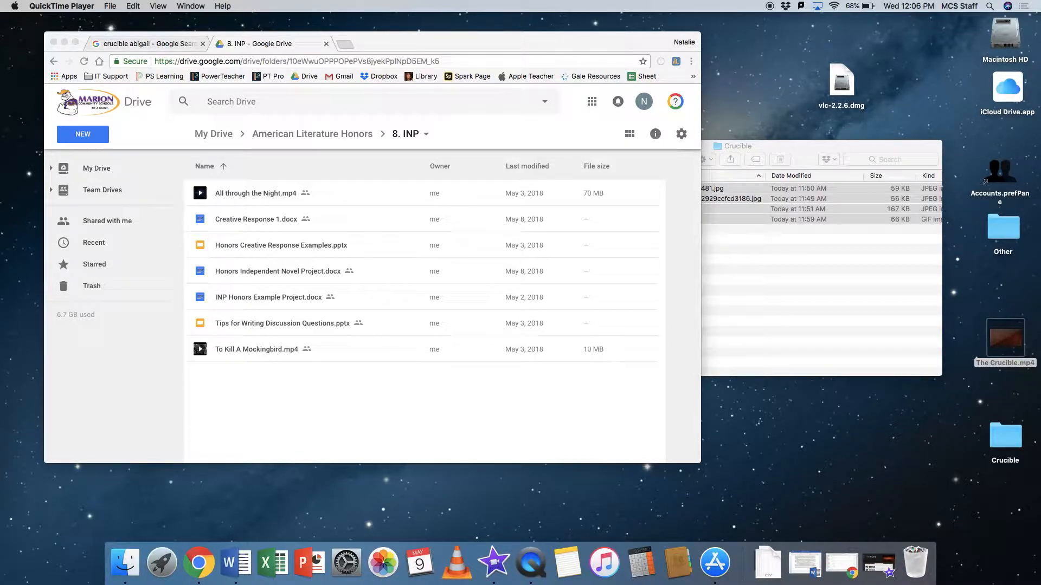
# Upload The Crucible.mp4 from the desktop to Google Drive's 8. INP folder and make the Chrome window full screen.
pyautogui.click(497, 336)
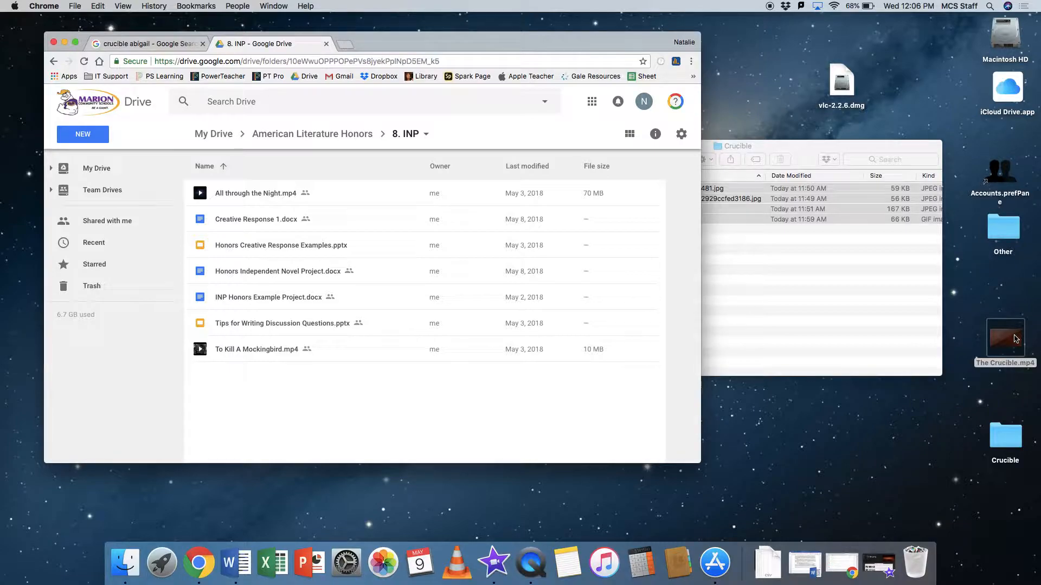
pyautogui.moveTo(1015, 338); pyautogui.dragTo(383, 401)
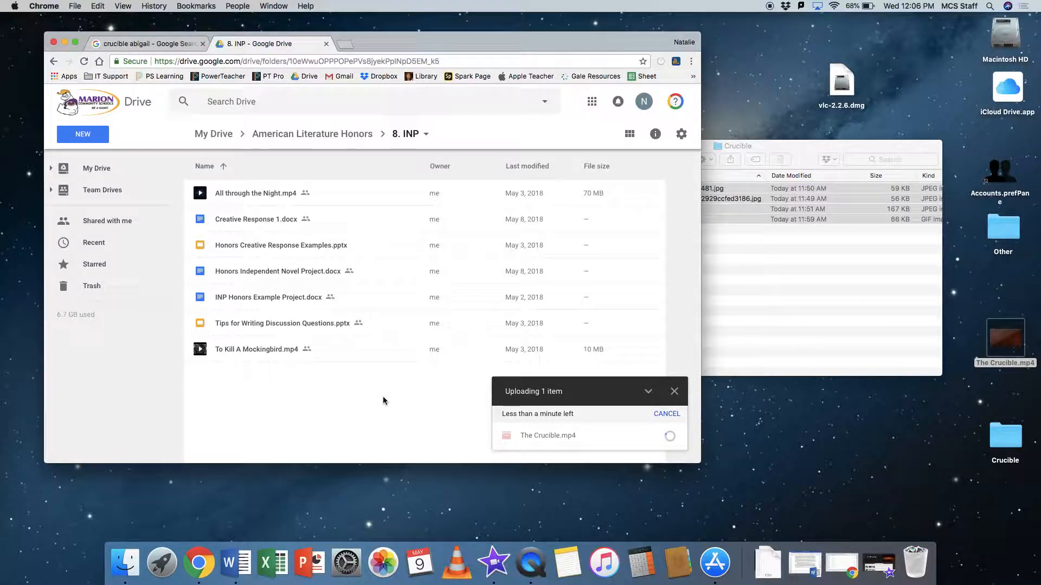
pyautogui.click(75, 44)
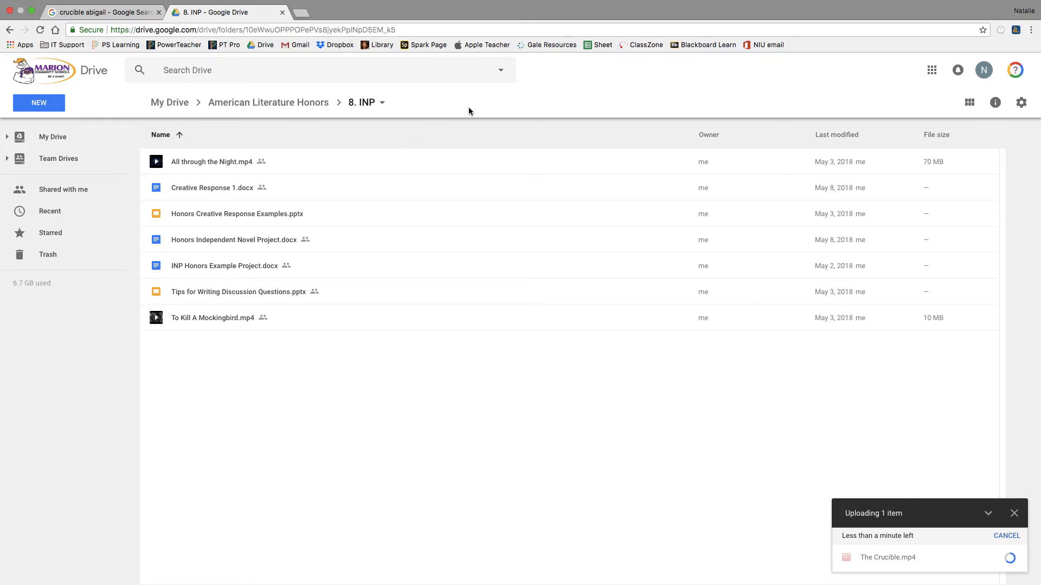
pyautogui.moveTo(872, 1)
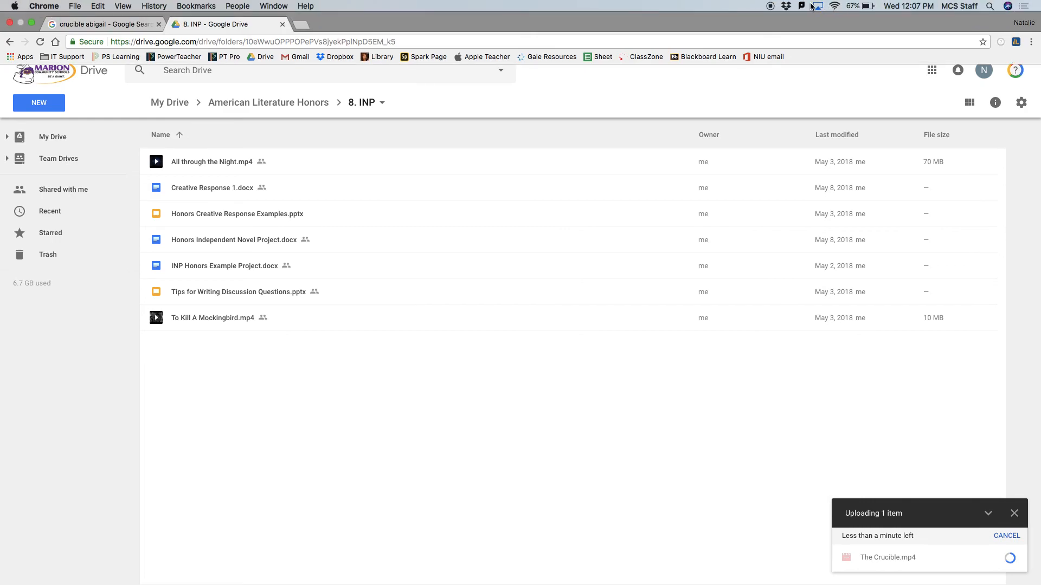